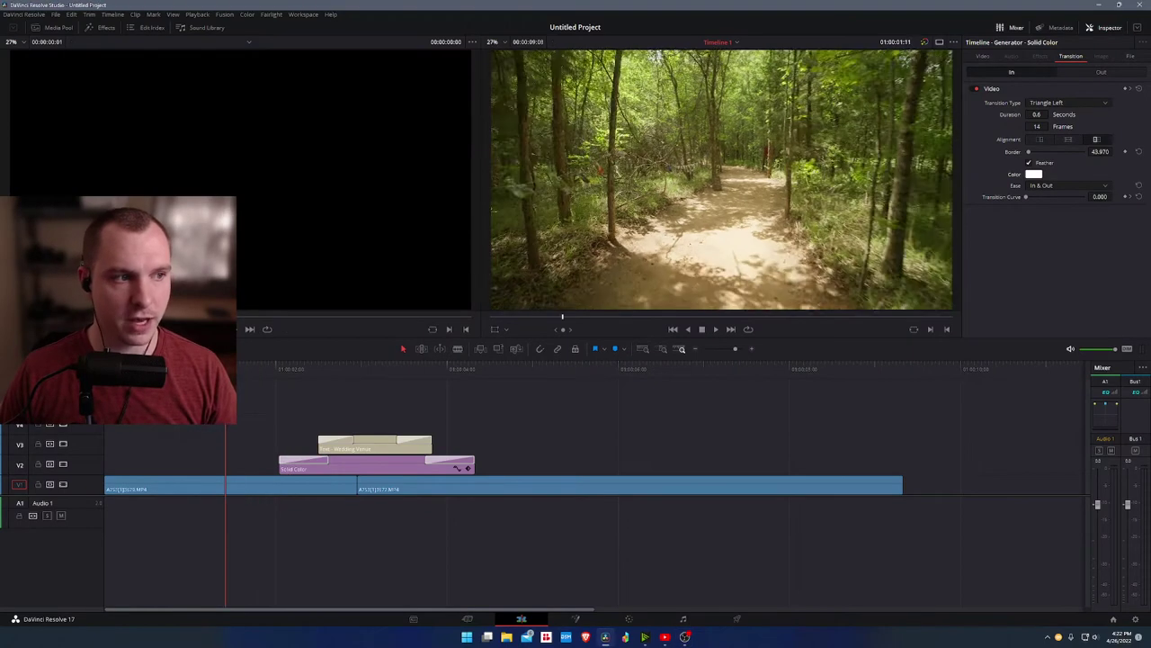
# - Review the existing wipe from the forest clip into the chapel clip
pyautogui.click(565, 385)
pyautogui.click(537, 369)
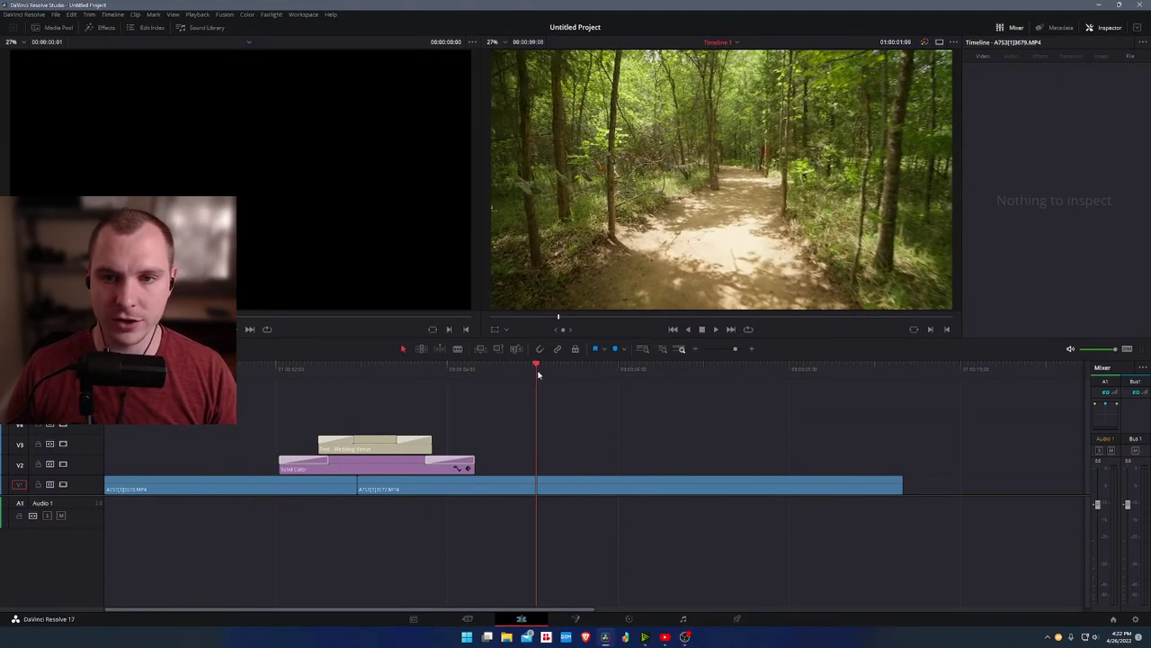
pyautogui.moveTo(537, 374); pyautogui.dragTo(211, 386)
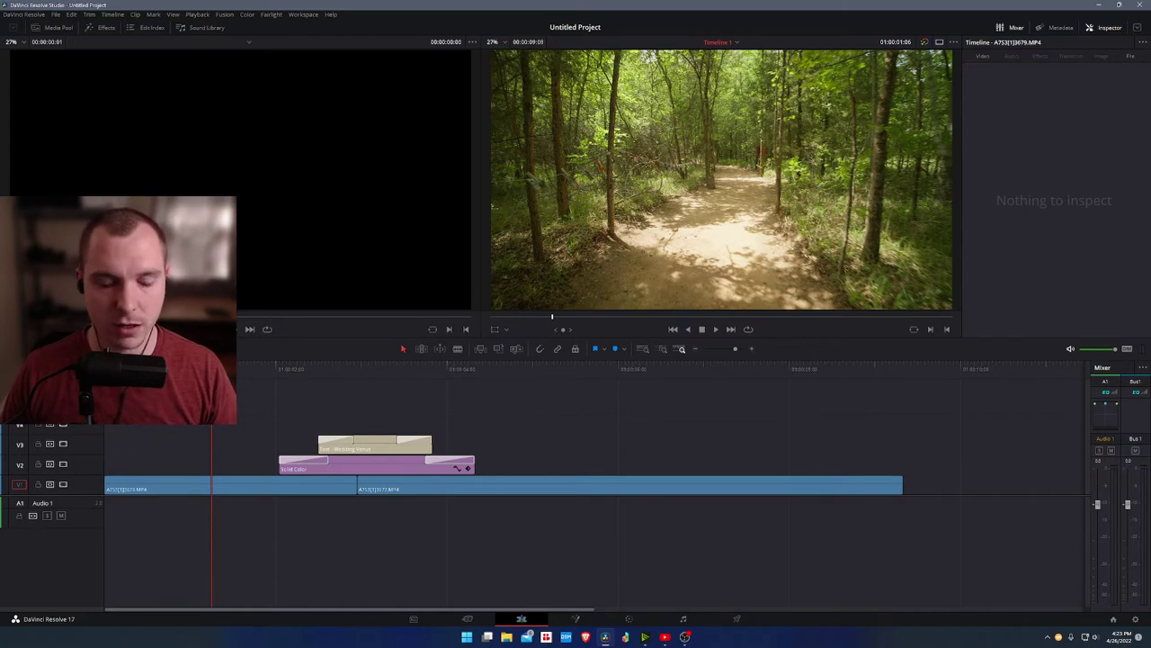
pyautogui.click(248, 372)
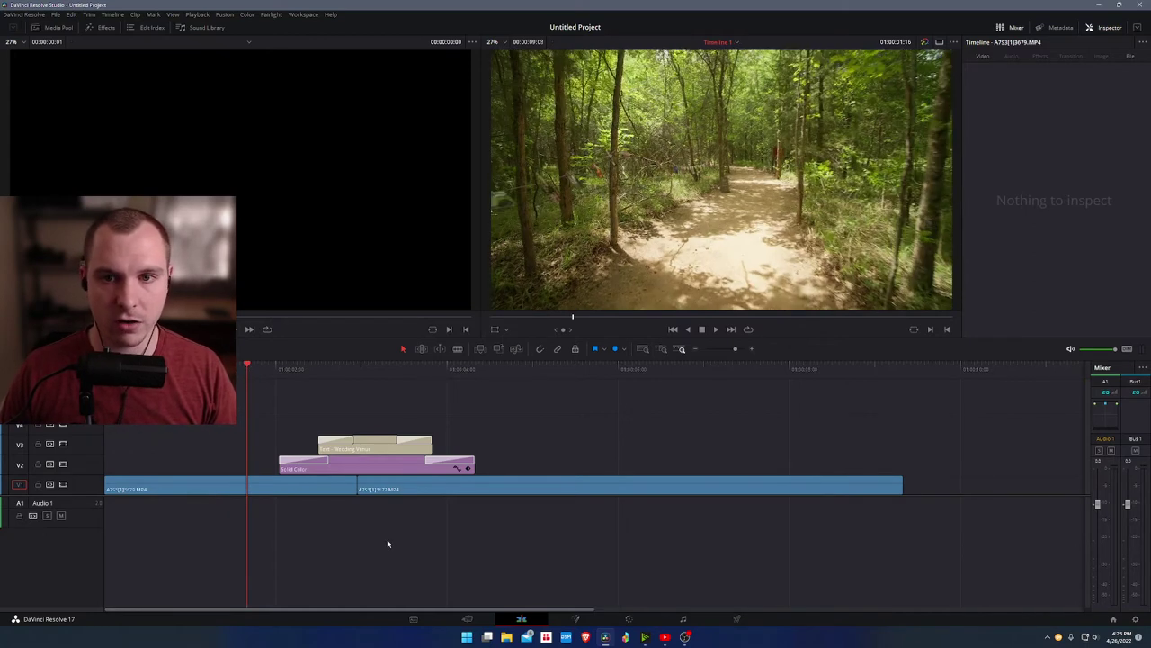
pyautogui.press('space')
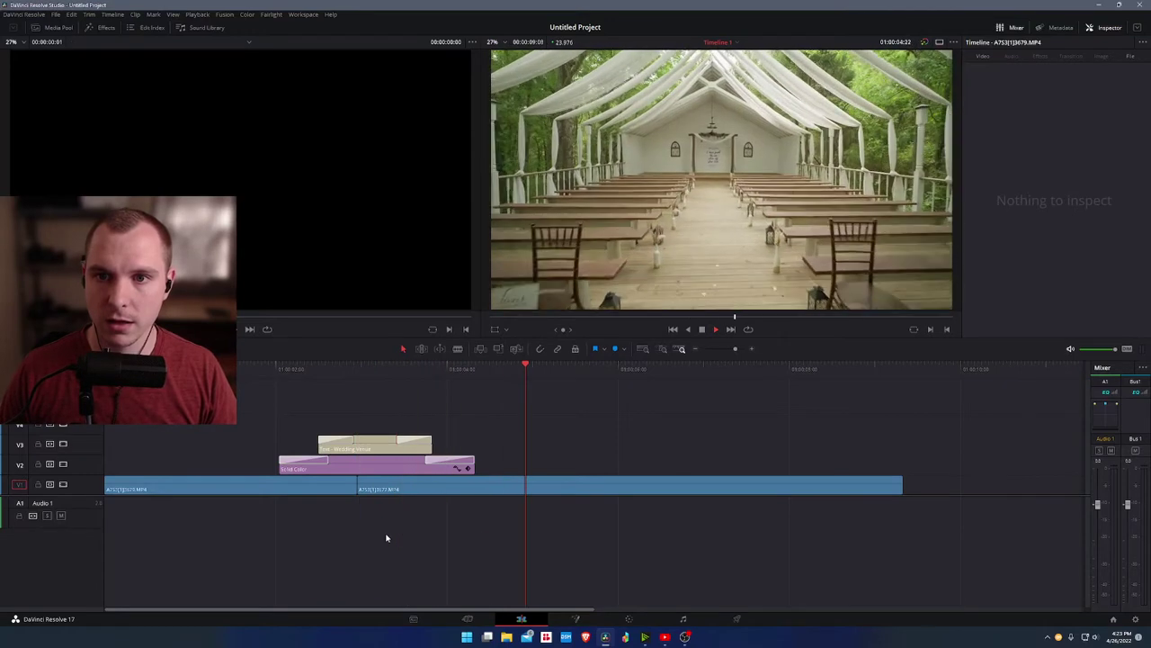
pyautogui.press('space')
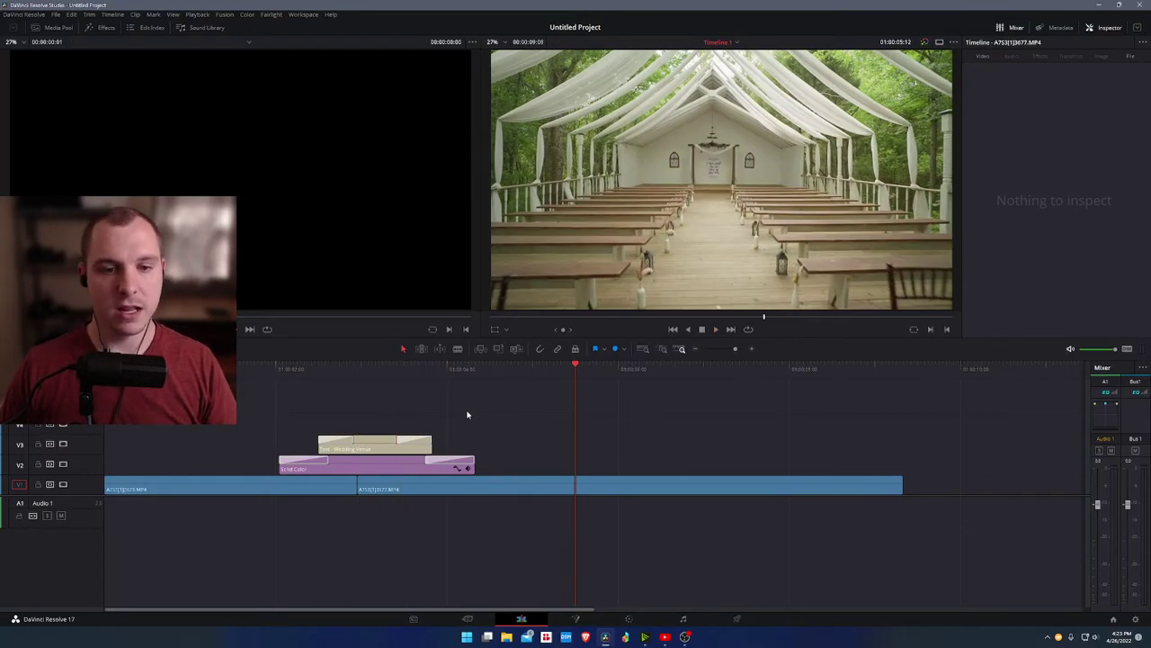
pyautogui.moveTo(394, 368); pyautogui.dragTo(262, 384)
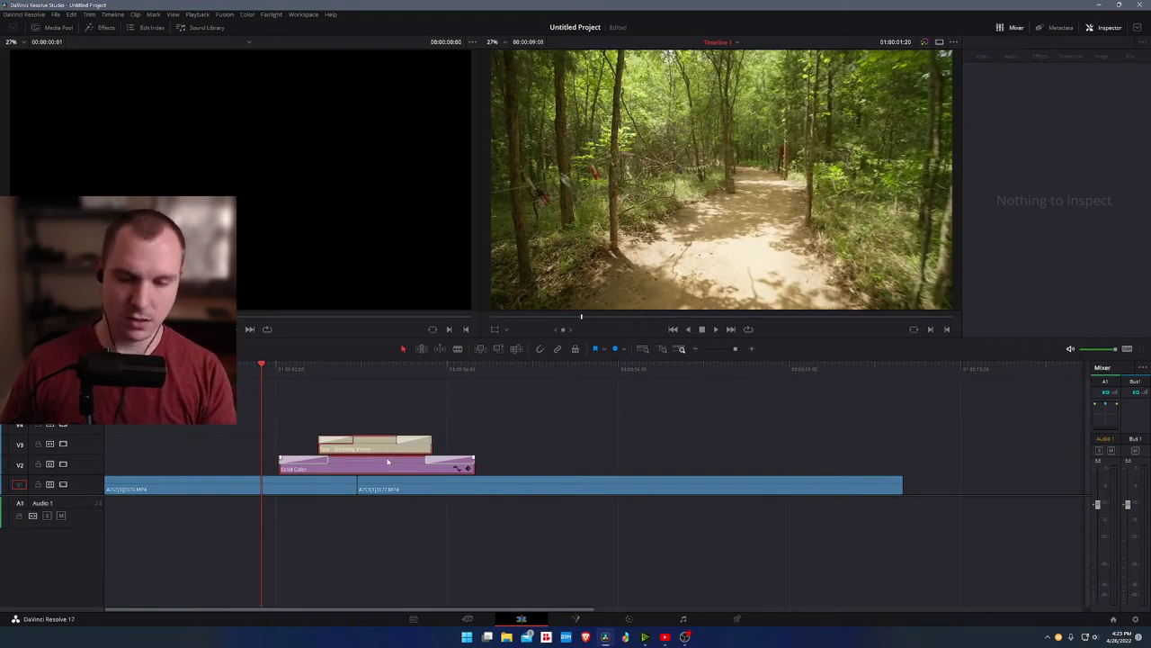
# - Delete the title and Solid Color clips and play across the resulting straight cut
pyautogui.press('Delete')
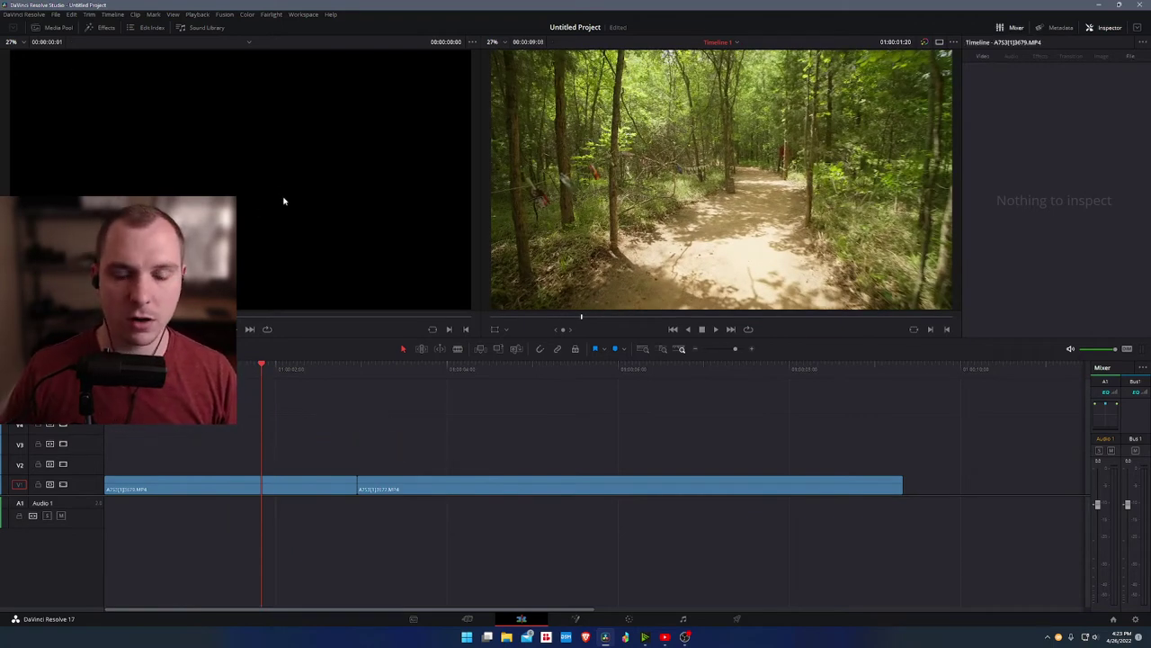
pyautogui.click(323, 376)
pyautogui.press('space')
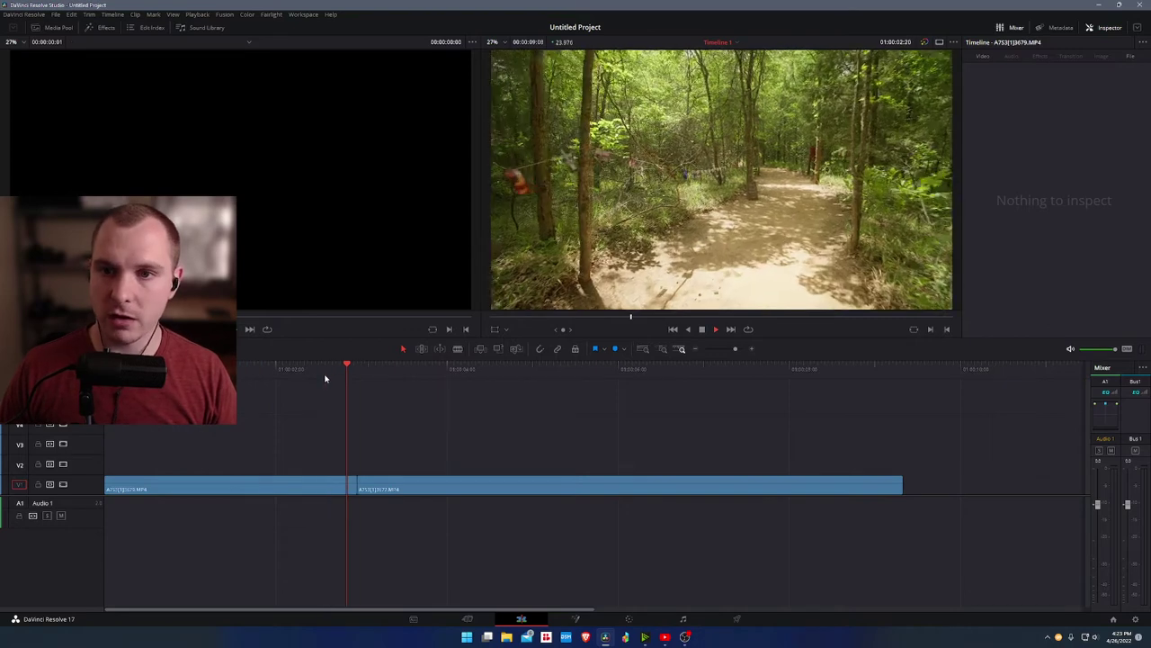
pyautogui.click(311, 369)
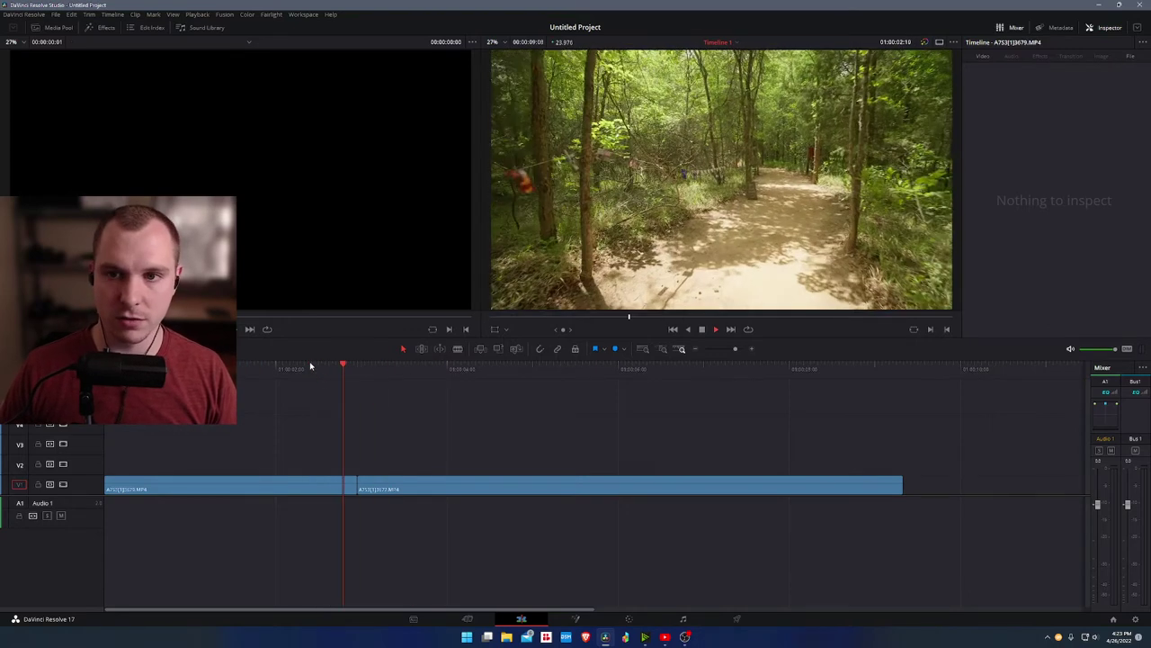
pyautogui.press('space')
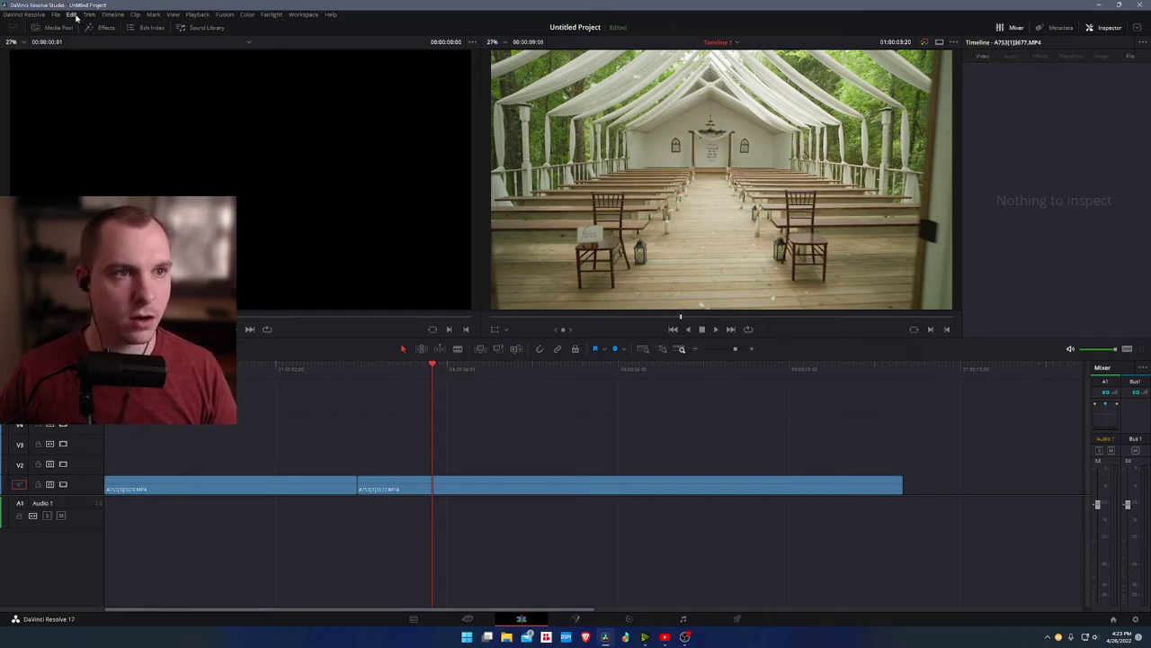
# - Add a Solid Color generator to V2 above the forest clip
pyautogui.click(105, 28)
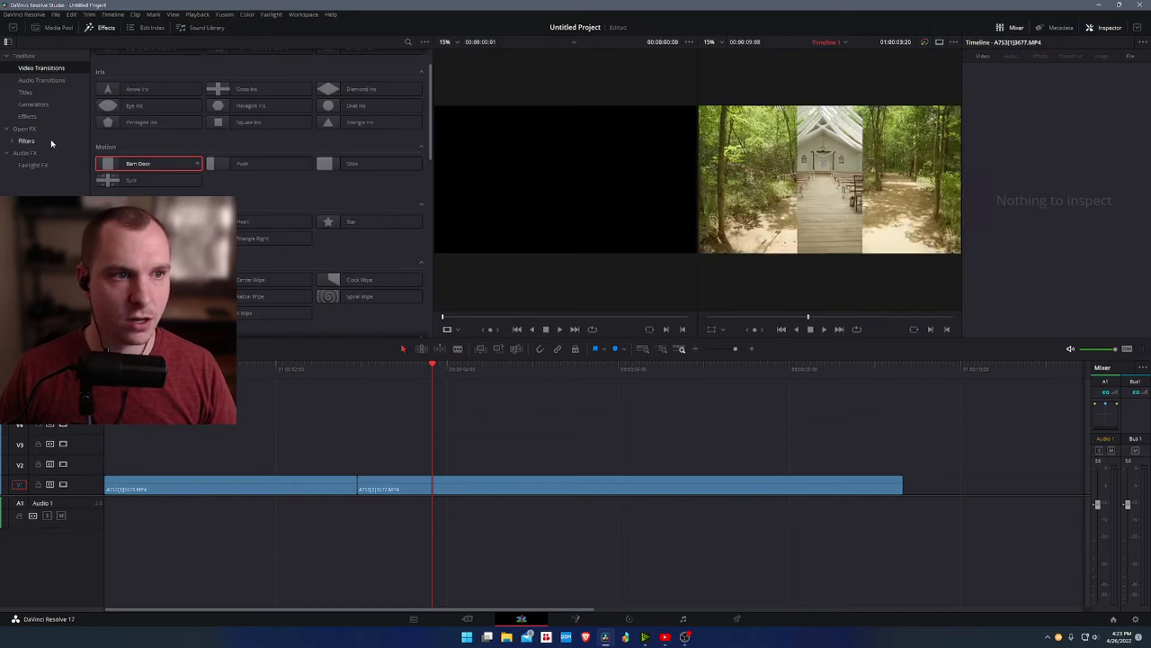
pyautogui.click(34, 105)
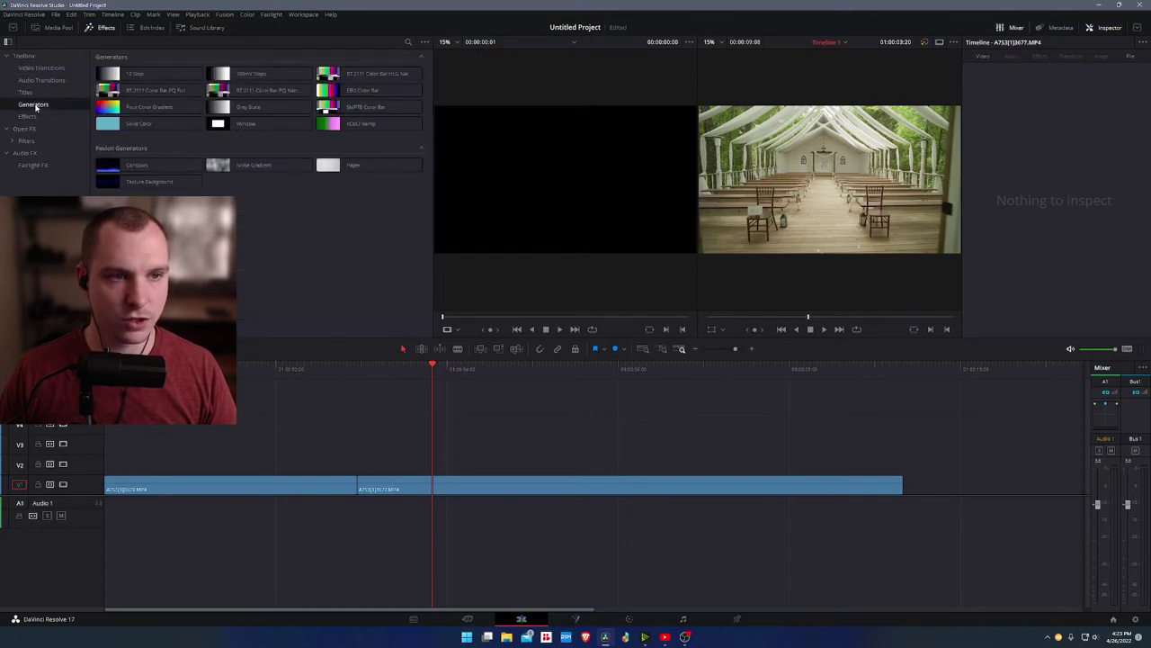
pyautogui.moveTo(135, 123); pyautogui.dragTo(304, 475)
# - Trim the Solid Color clip to end just past the cut, review it, and select it
pyautogui.click(62, 29)
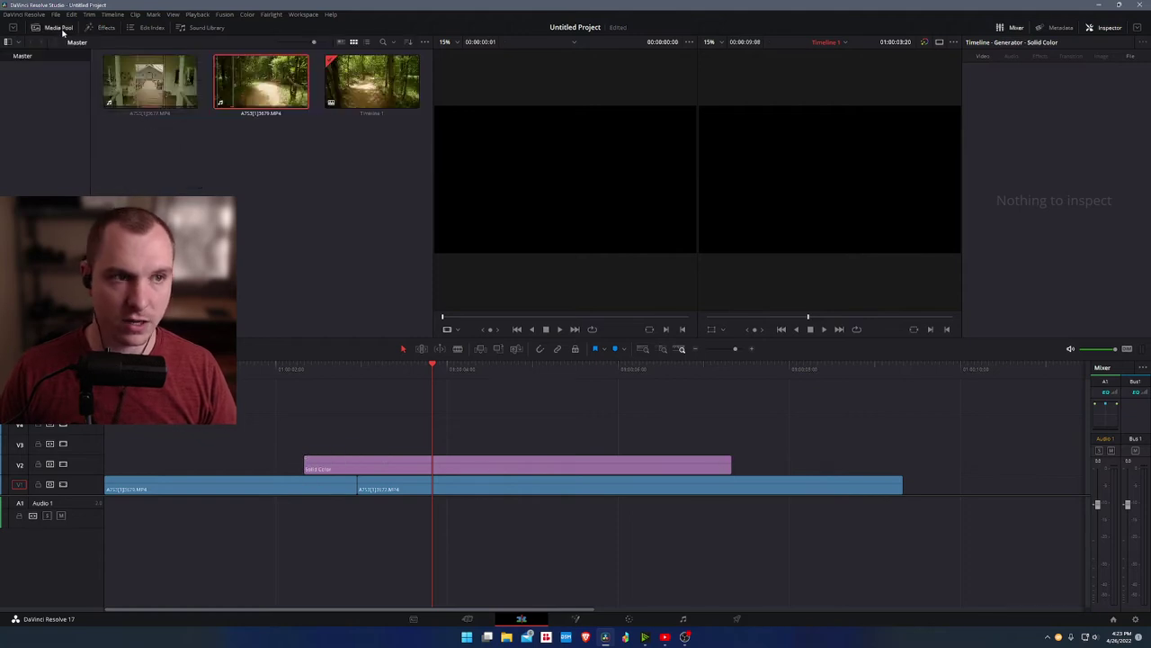
pyautogui.moveTo(727, 470); pyautogui.dragTo(410, 466)
pyautogui.click(280, 371)
pyautogui.press('space')
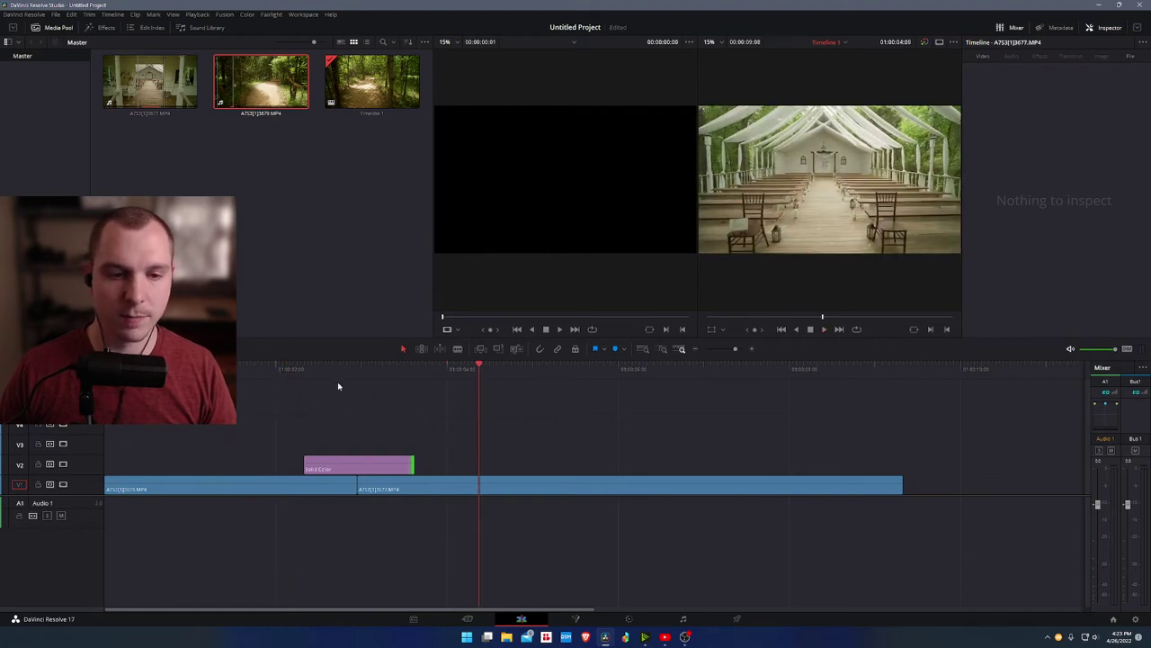
pyautogui.click(378, 468)
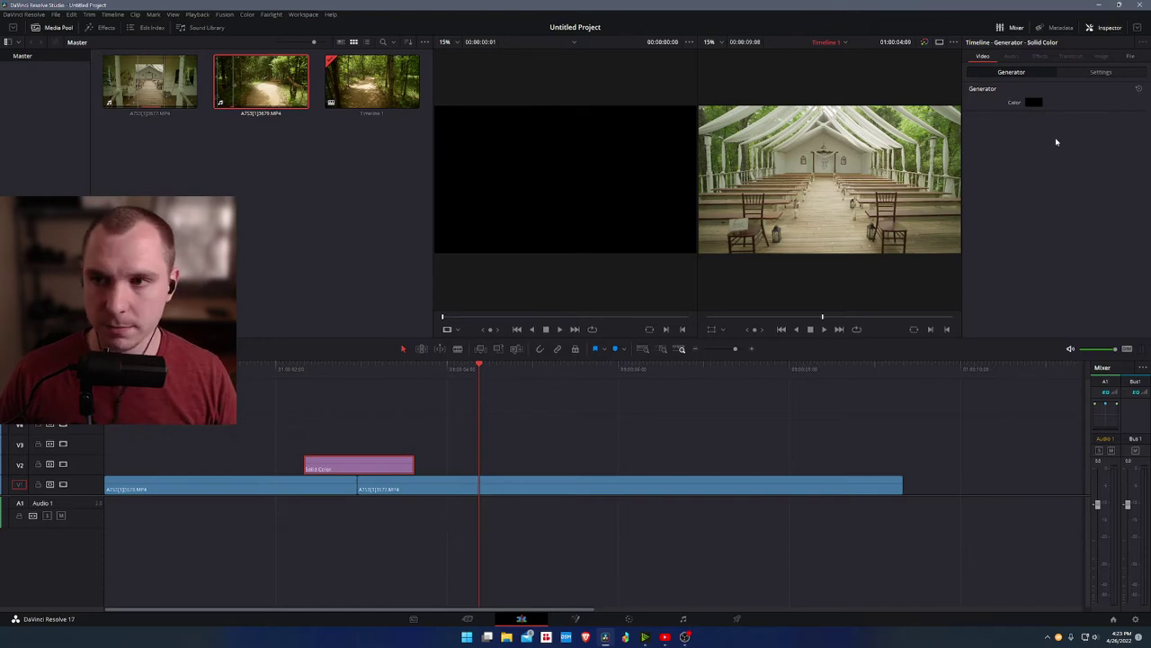
# - Change the Solid Color from black to light grey RGB 208, 208, 208
pyautogui.click(1031, 103)
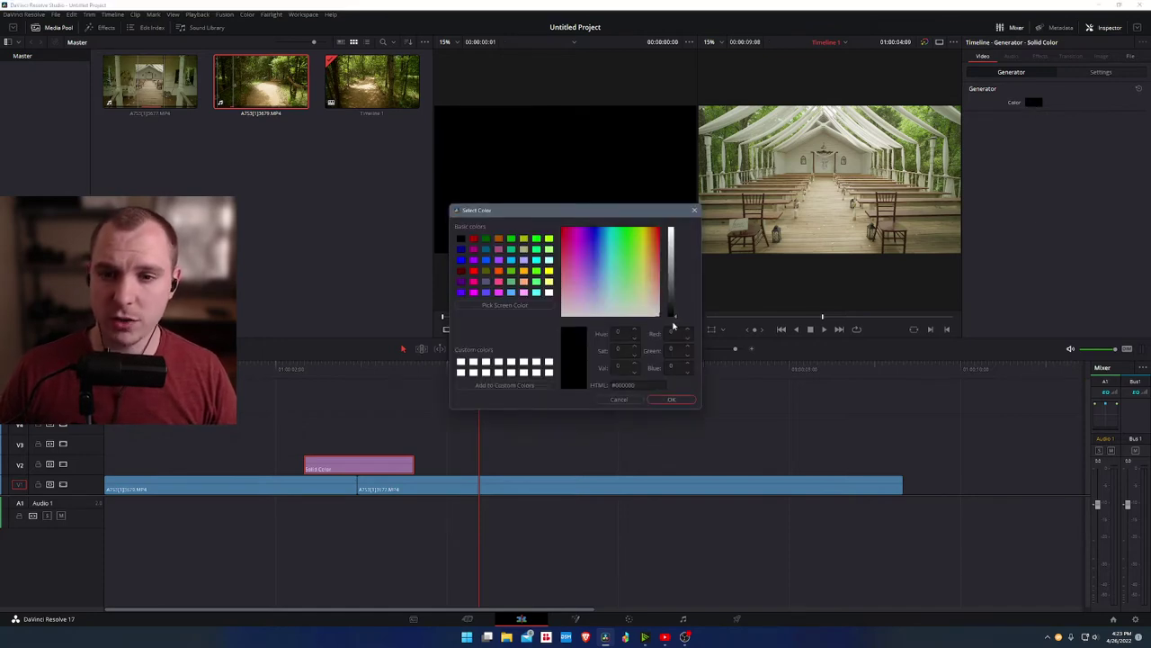
pyautogui.moveTo(670, 266)
pyautogui.mouseDown()
pyautogui.moveTo(675, 235)
pyautogui.moveTo(678, 247)
pyautogui.mouseUp()
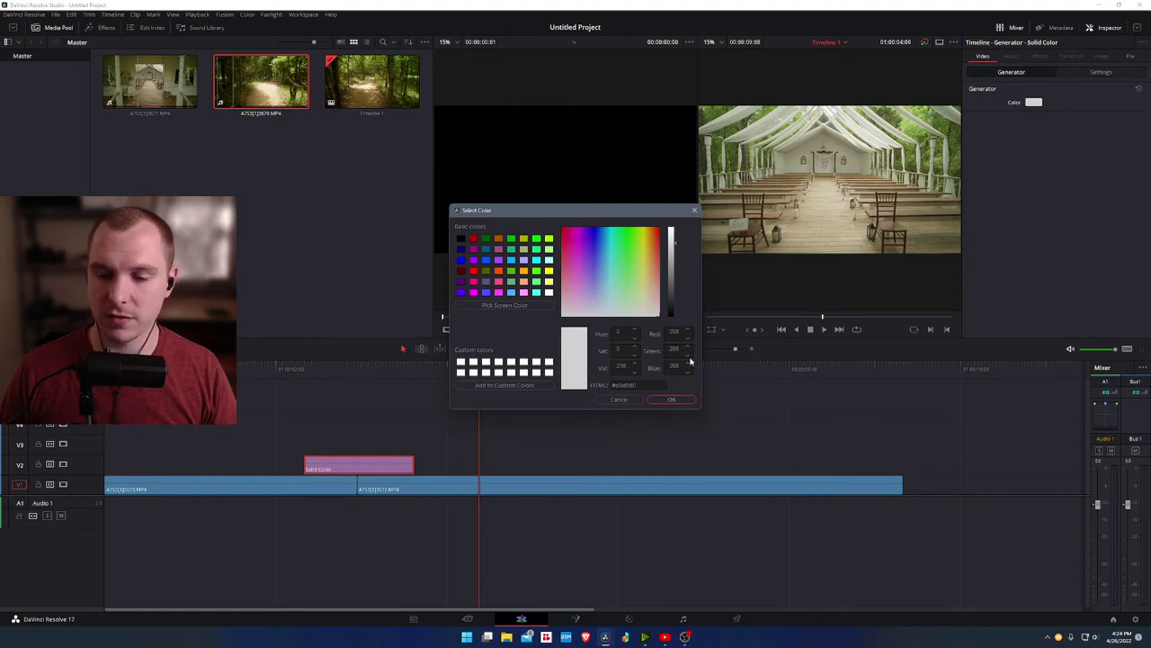
pyautogui.click(672, 401)
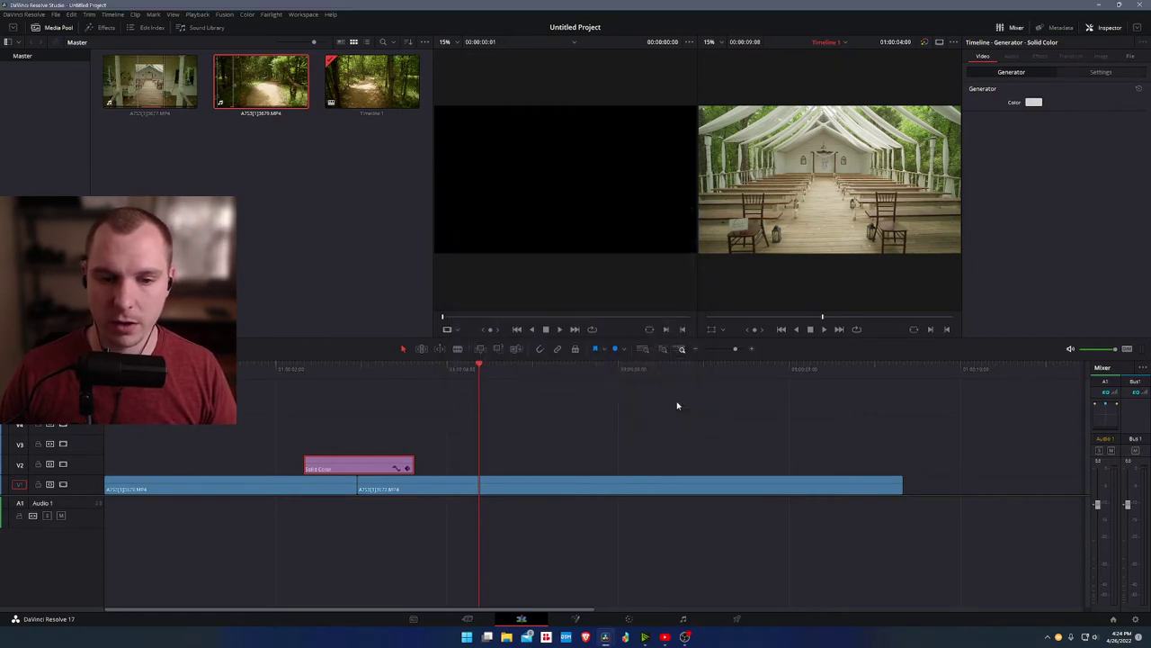
# - Check the grey clip against the forest footage with the media pool hidden
pyautogui.click(342, 367)
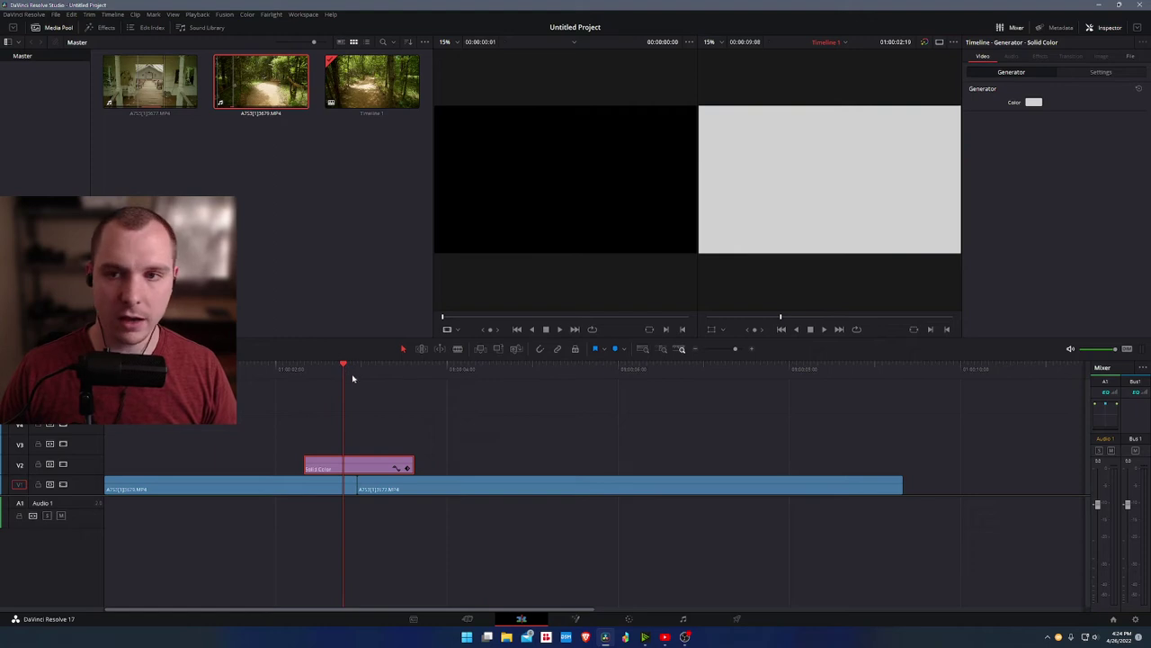
pyautogui.moveTo(352, 378)
pyautogui.mouseDown()
pyautogui.moveTo(291, 368)
pyautogui.moveTo(339, 369)
pyautogui.mouseUp()
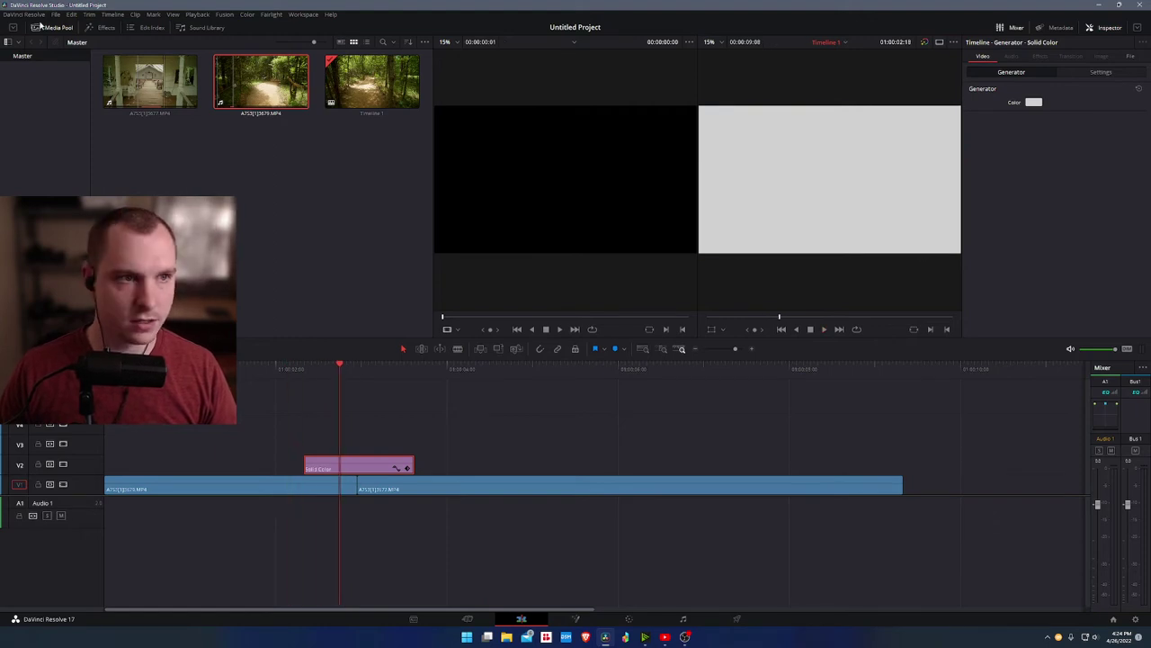
pyautogui.click(39, 25)
pyautogui.click(293, 381)
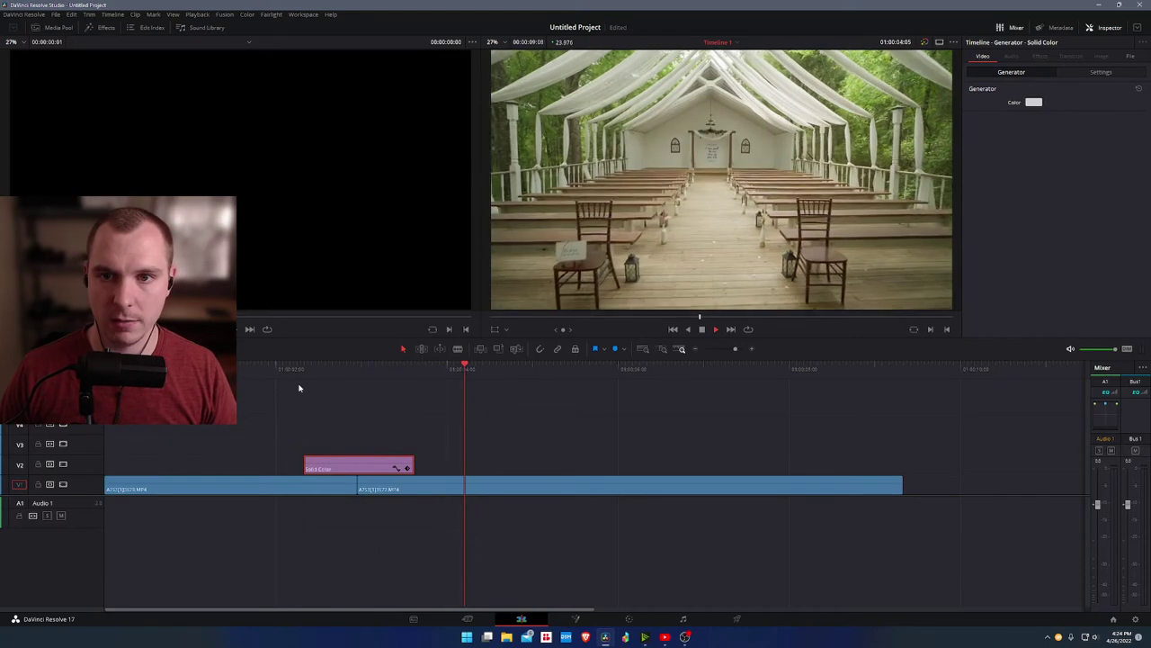
pyautogui.click(356, 374)
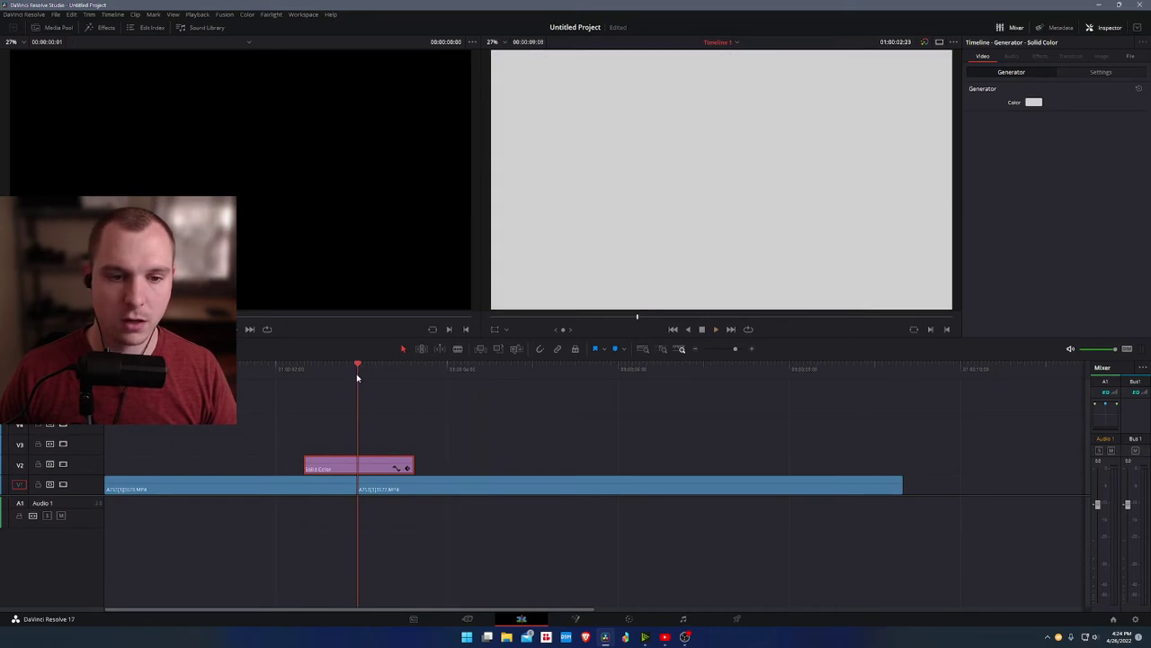
# - Put a Triangle Left wipe on the Solid Color clip's start and shorten it to 0.6 seconds
pyautogui.click(90, 28)
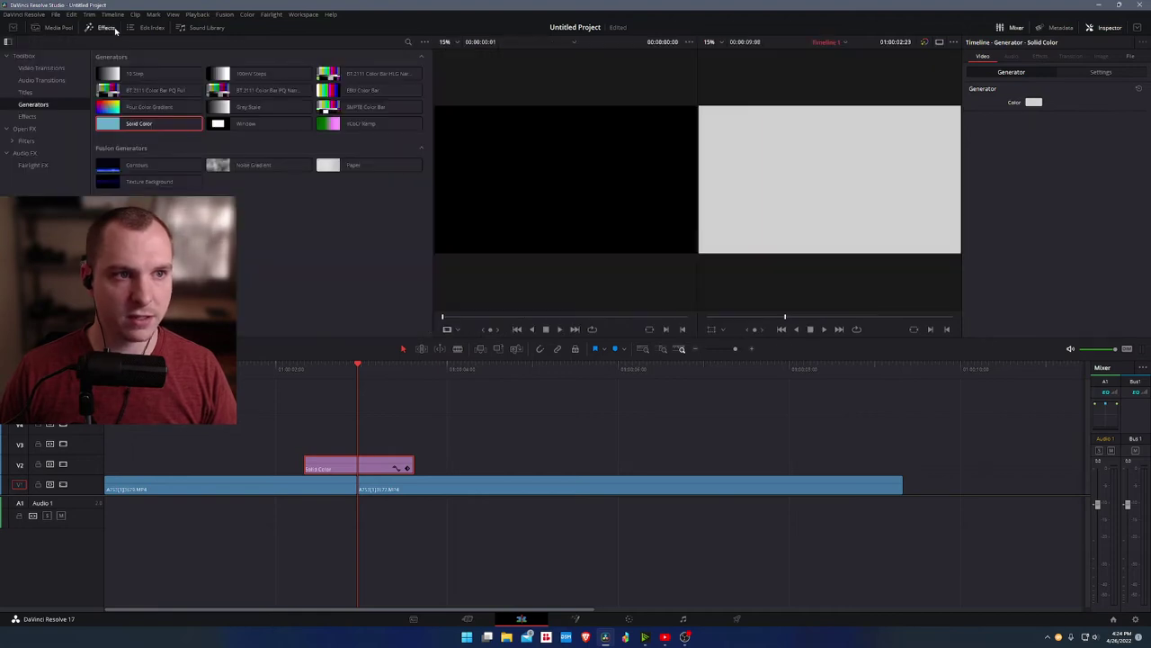
pyautogui.click(45, 69)
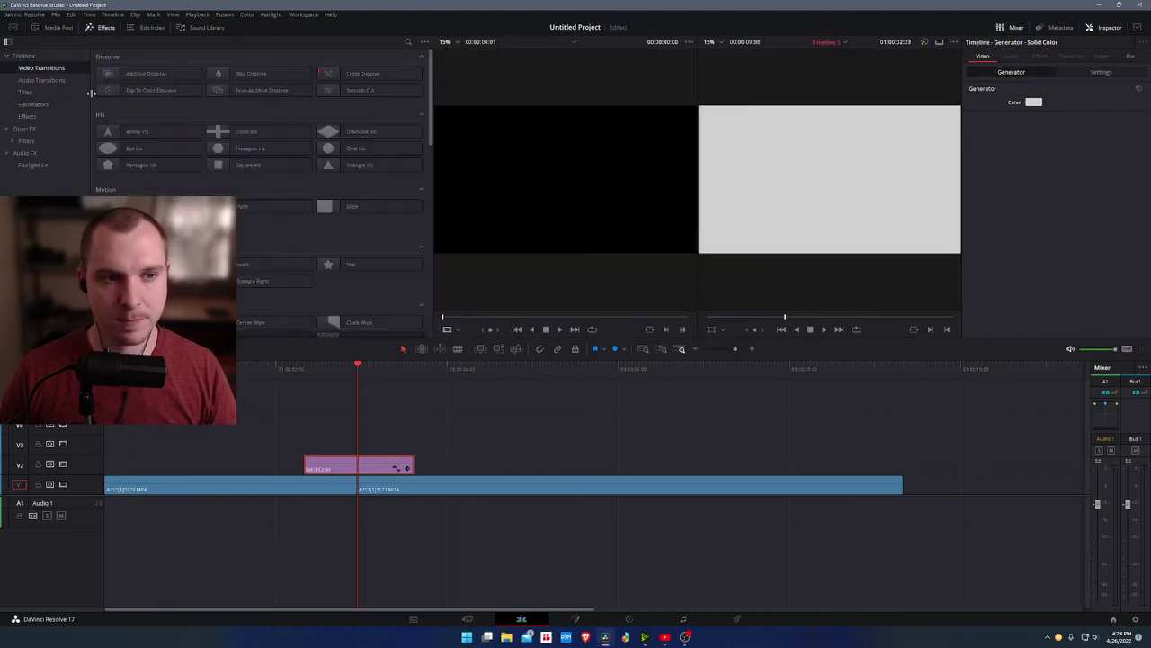
pyautogui.scroll(-2, 293, 226)
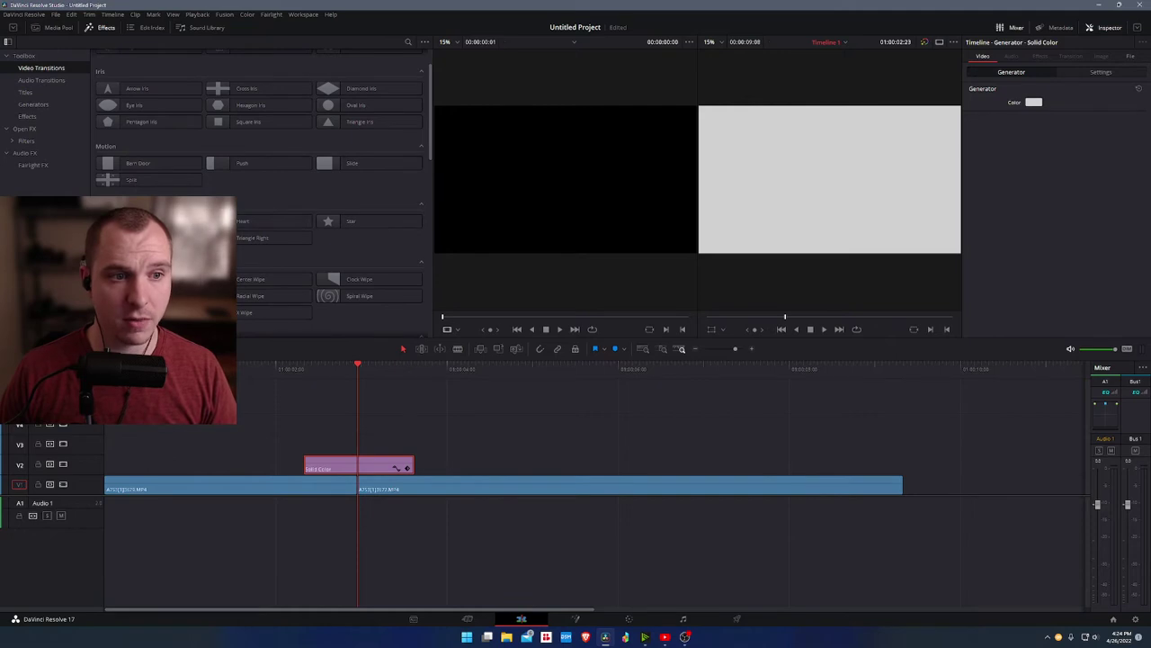
pyautogui.moveTo(162, 238); pyautogui.dragTo(320, 464)
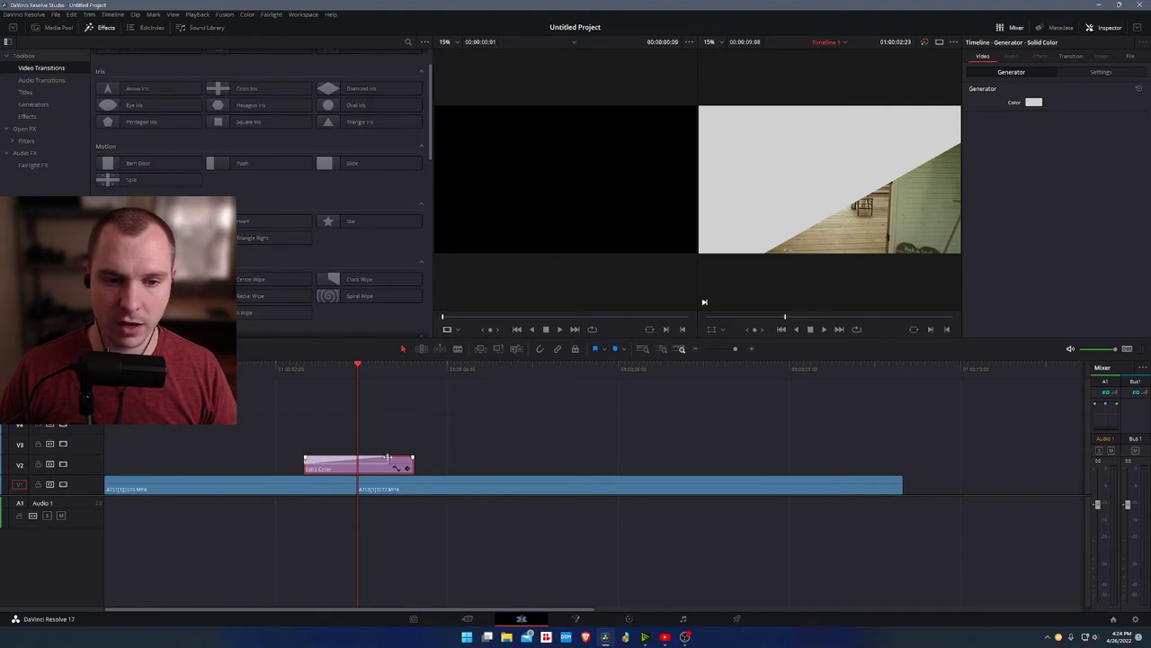
pyautogui.moveTo(388, 461); pyautogui.dragTo(351, 462)
pyautogui.moveTo(362, 362); pyautogui.dragTo(331, 454)
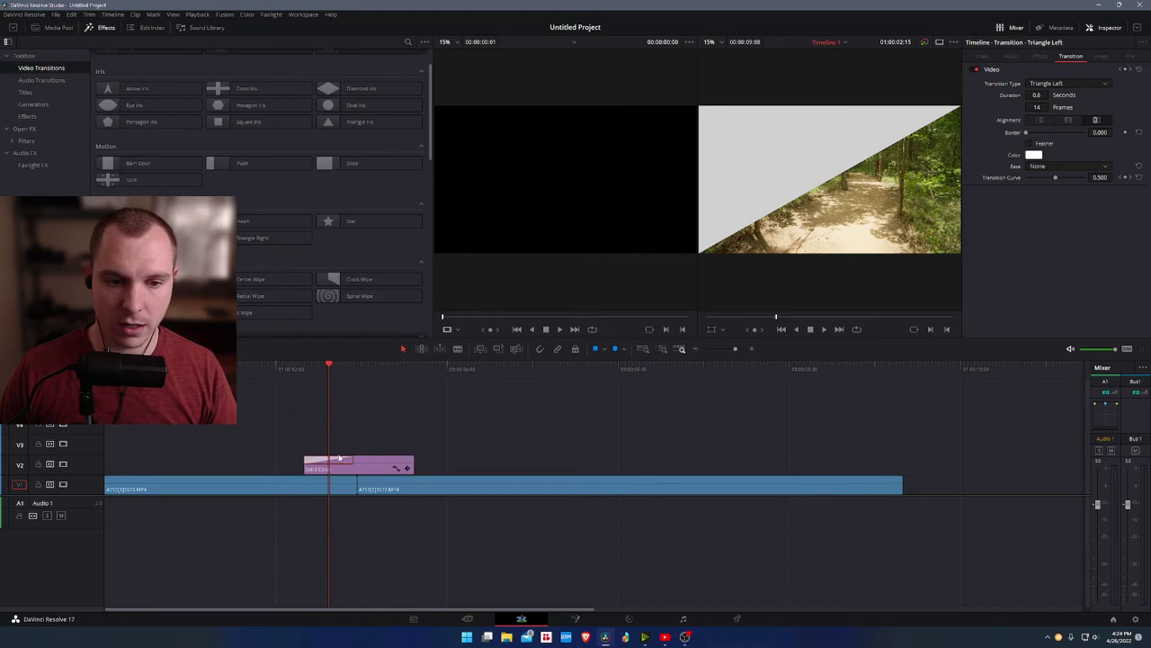
# - Set the Triangle Left wipe's easing to In & Out, then show the media pool
pyautogui.click(1052, 166)
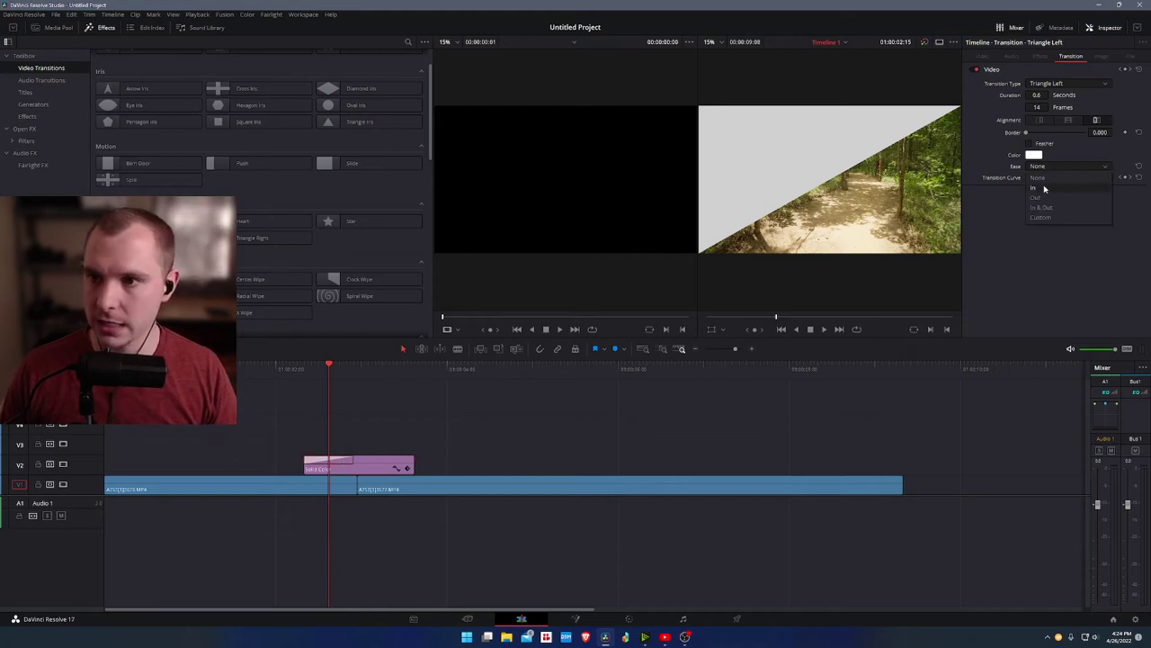
pyautogui.click(1047, 207)
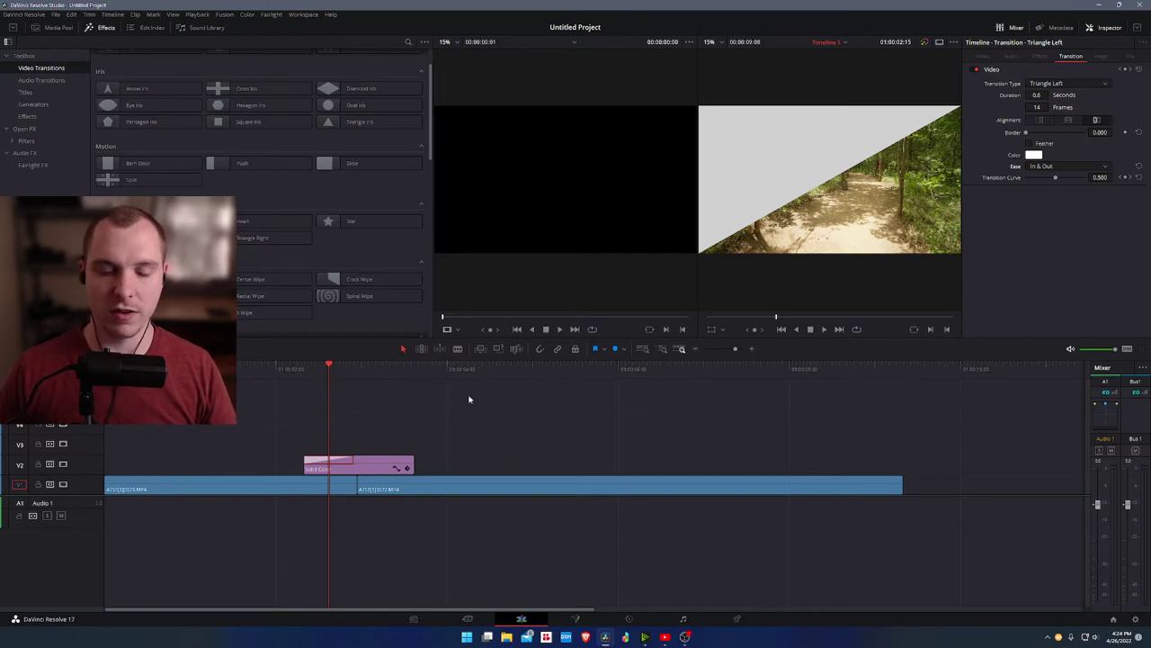
pyautogui.click(480, 429)
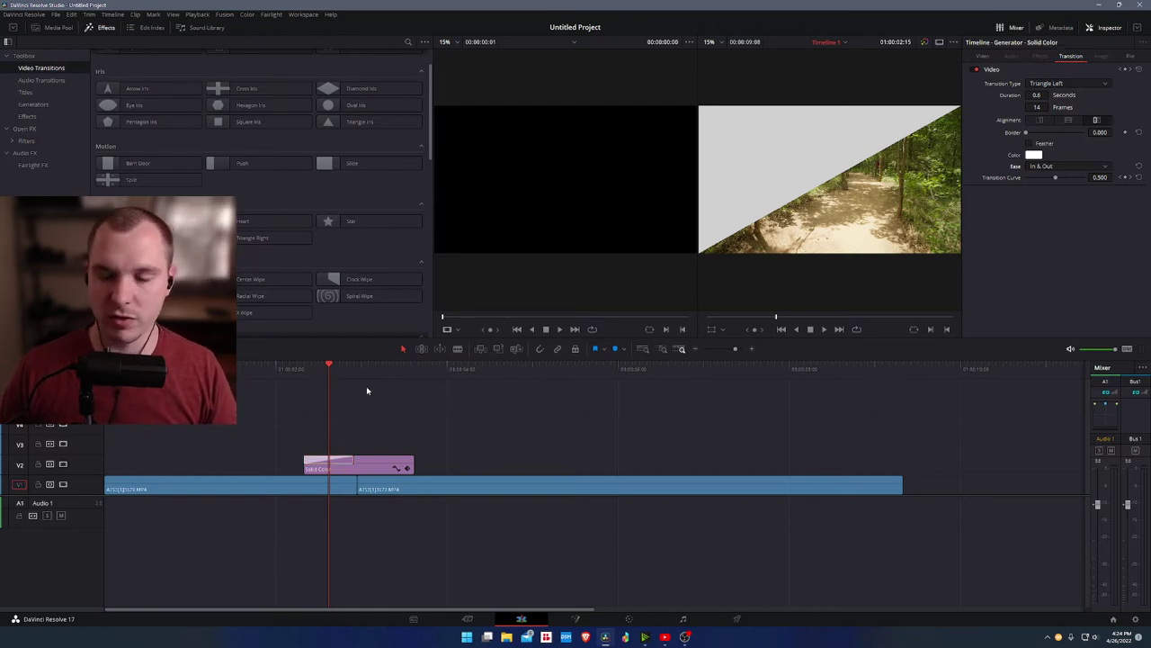
pyautogui.click(337, 460)
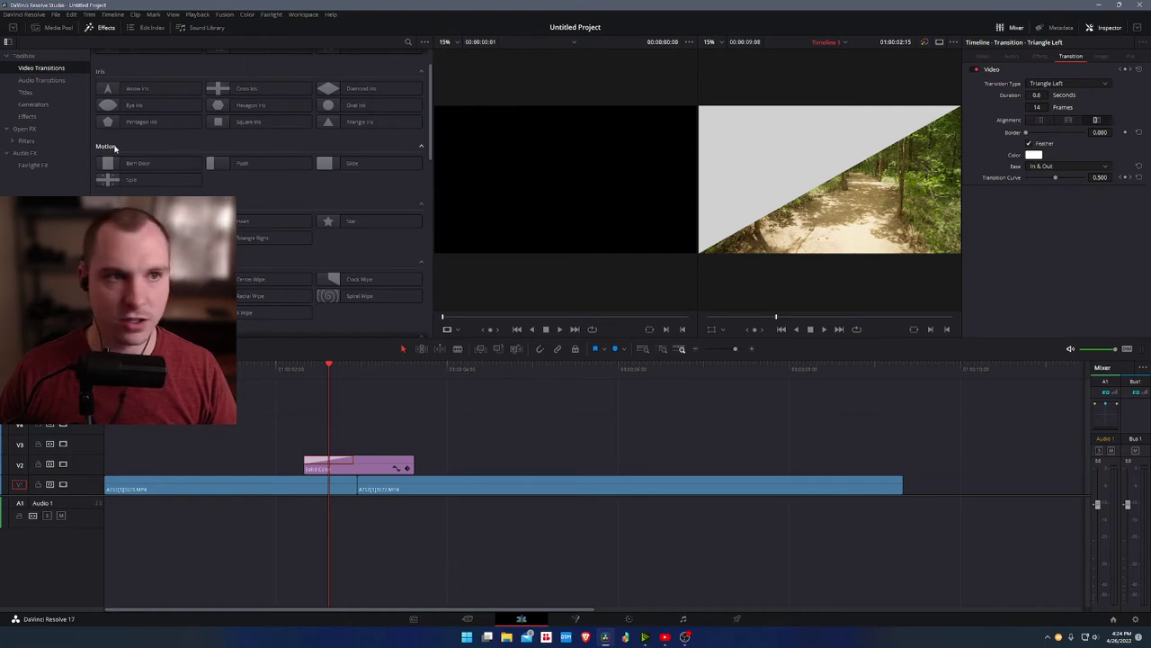
pyautogui.click(53, 27)
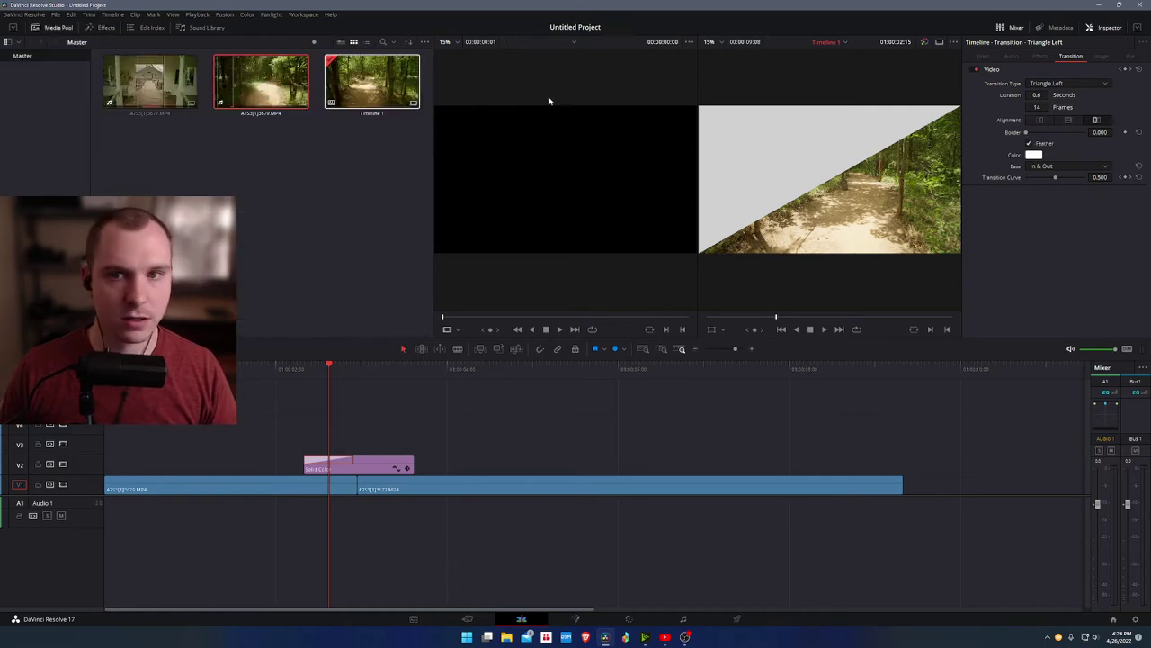
# - Hide the media pool and widen the Triangle Left wipe's border to 29.310
pyautogui.click(42, 30)
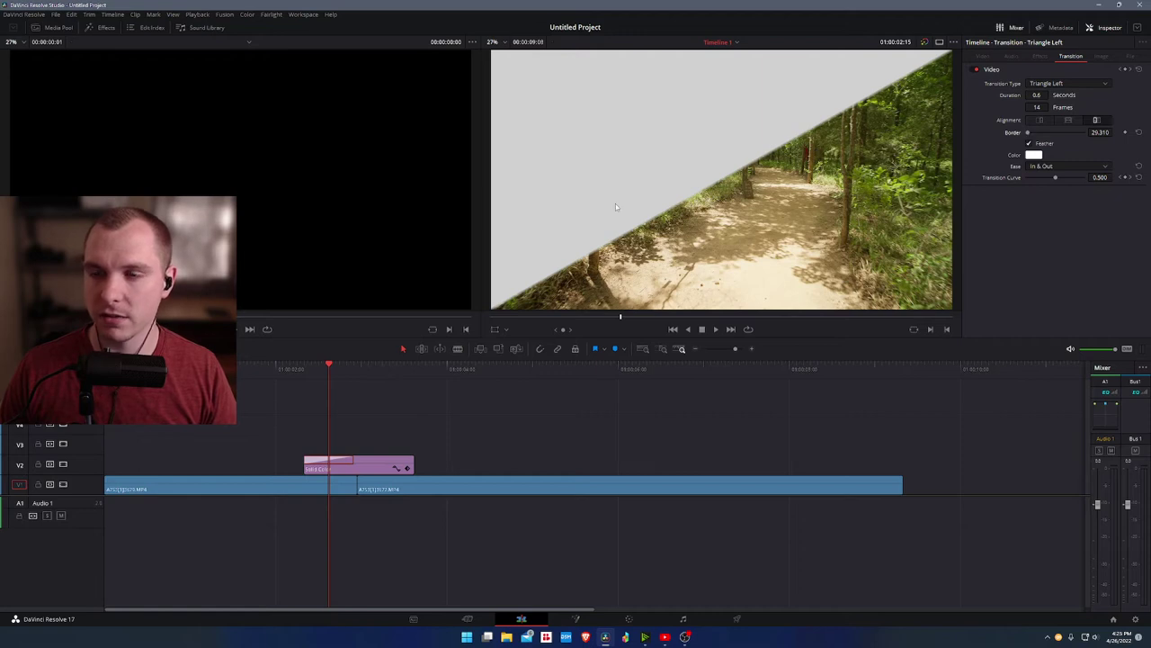
pyautogui.click(370, 420)
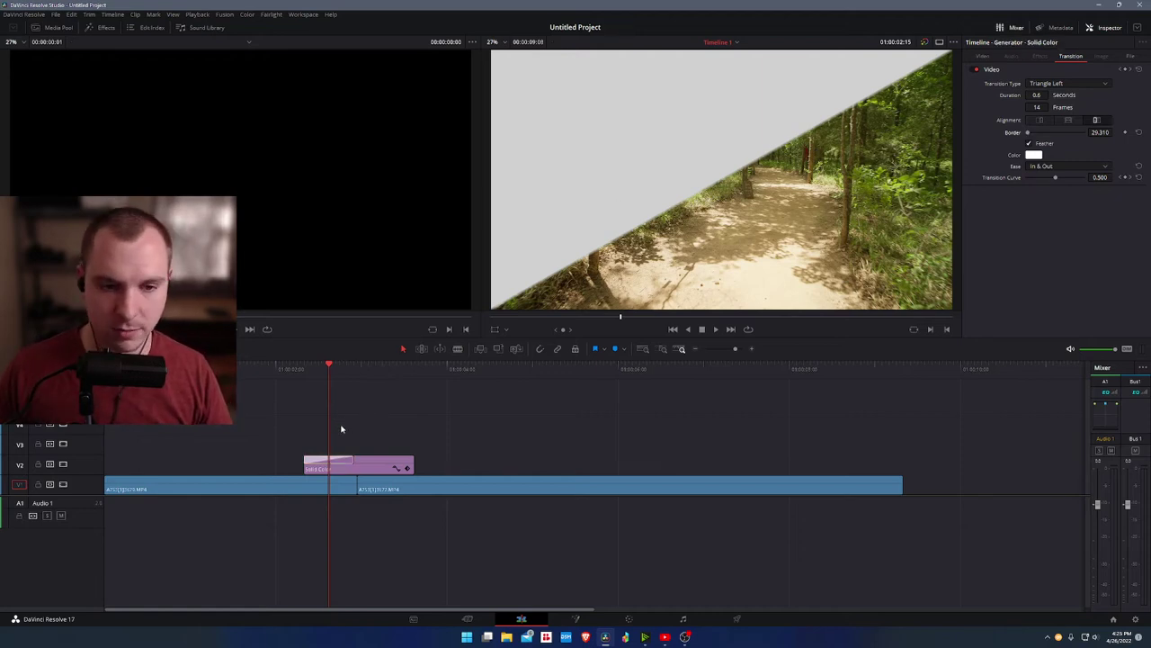
pyautogui.click(330, 465)
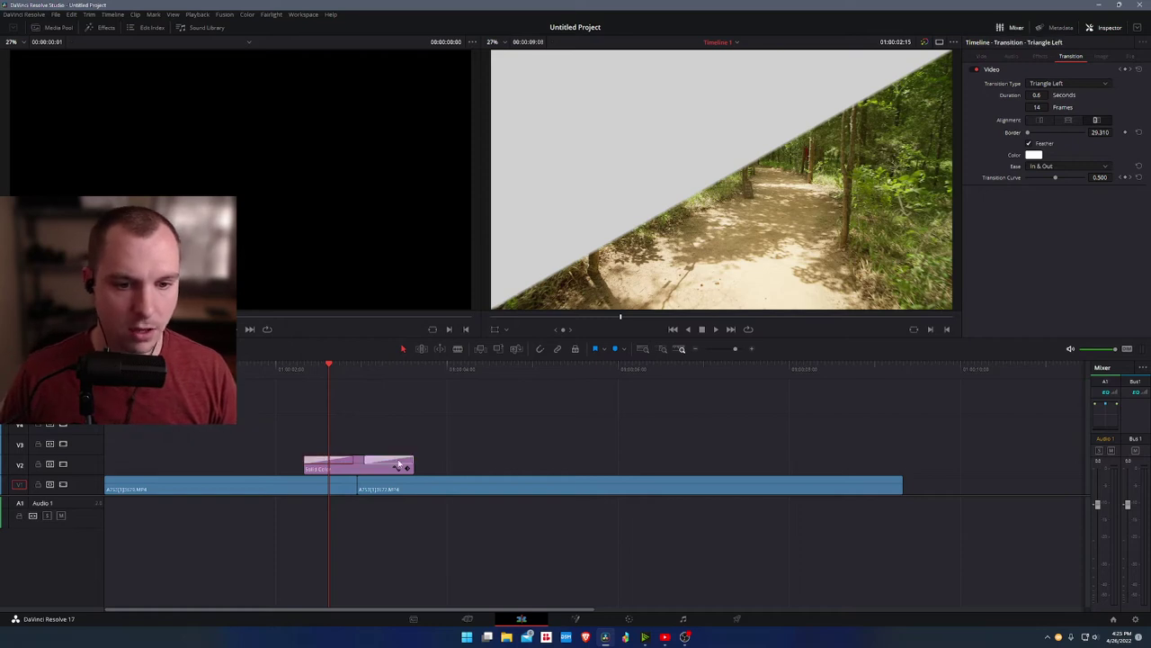
pyautogui.click(441, 430)
pyautogui.moveTo(290, 367); pyautogui.dragTo(284, 377)
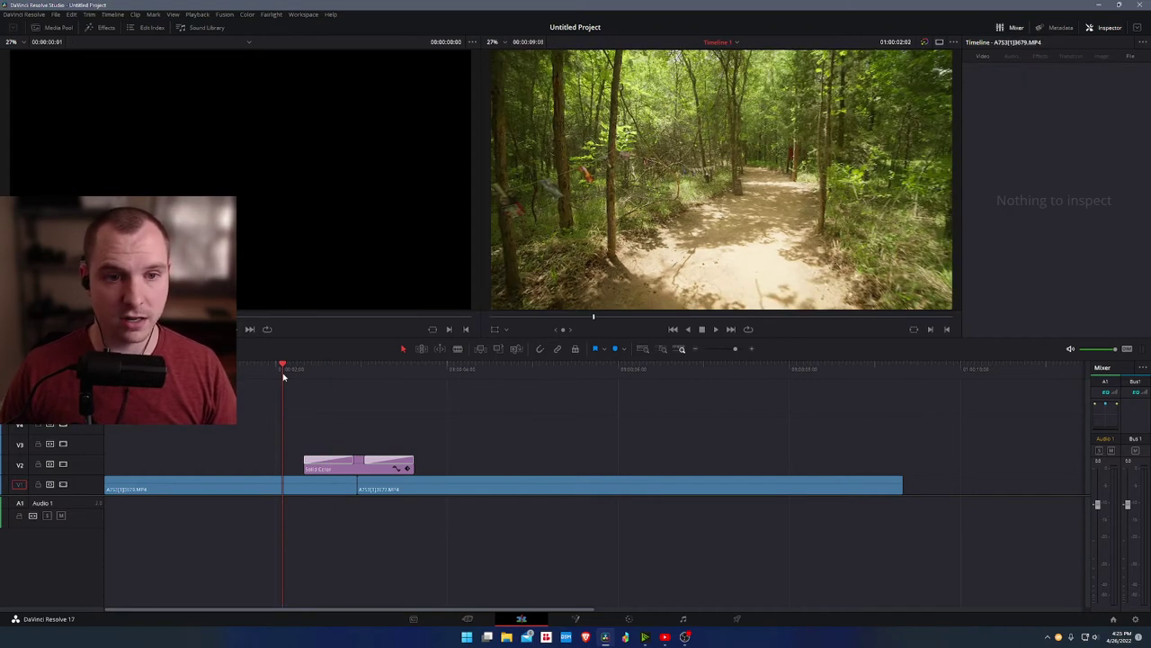
pyautogui.hotkey('ctrl', 'f')
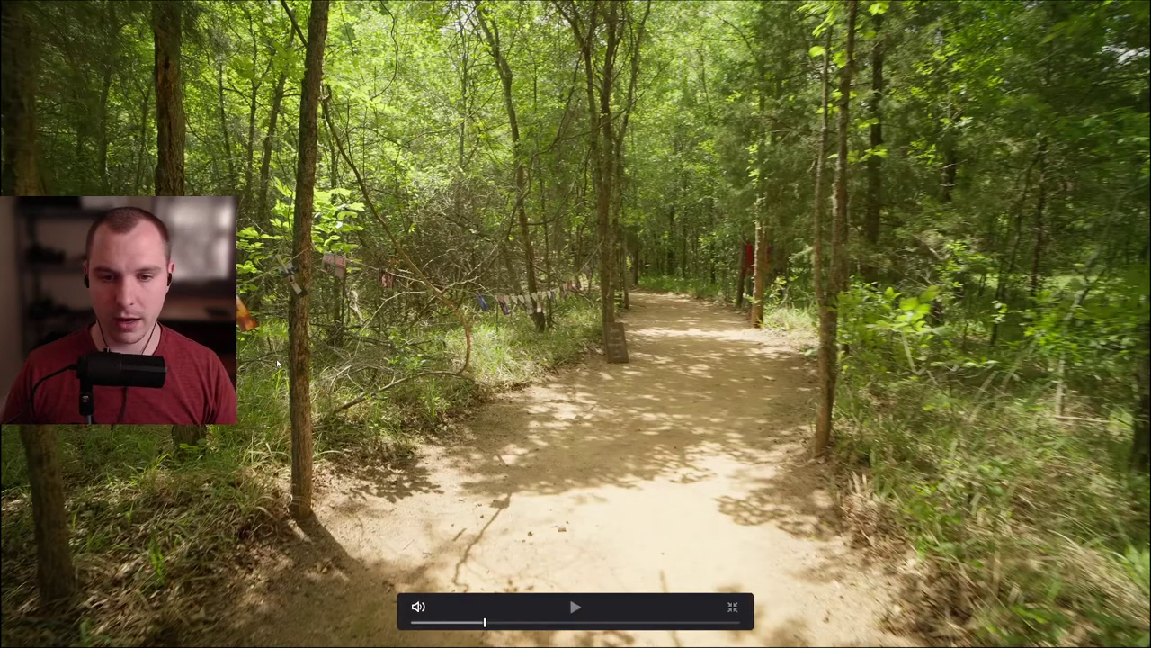
pyautogui.press('space')
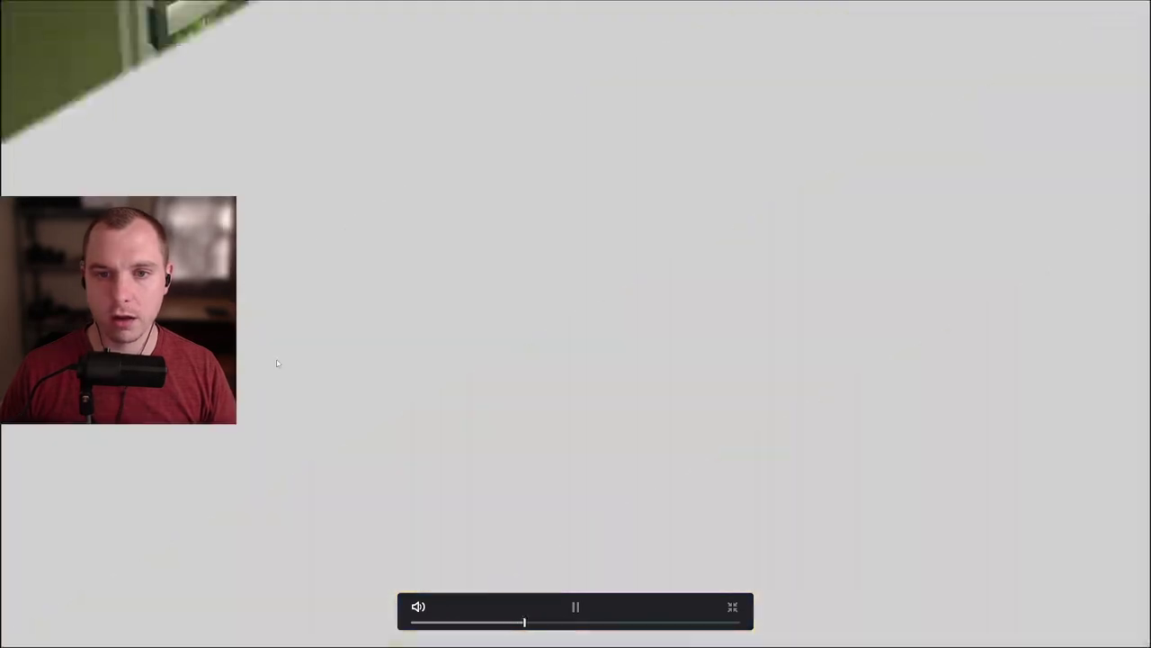
pyautogui.press('Escape')
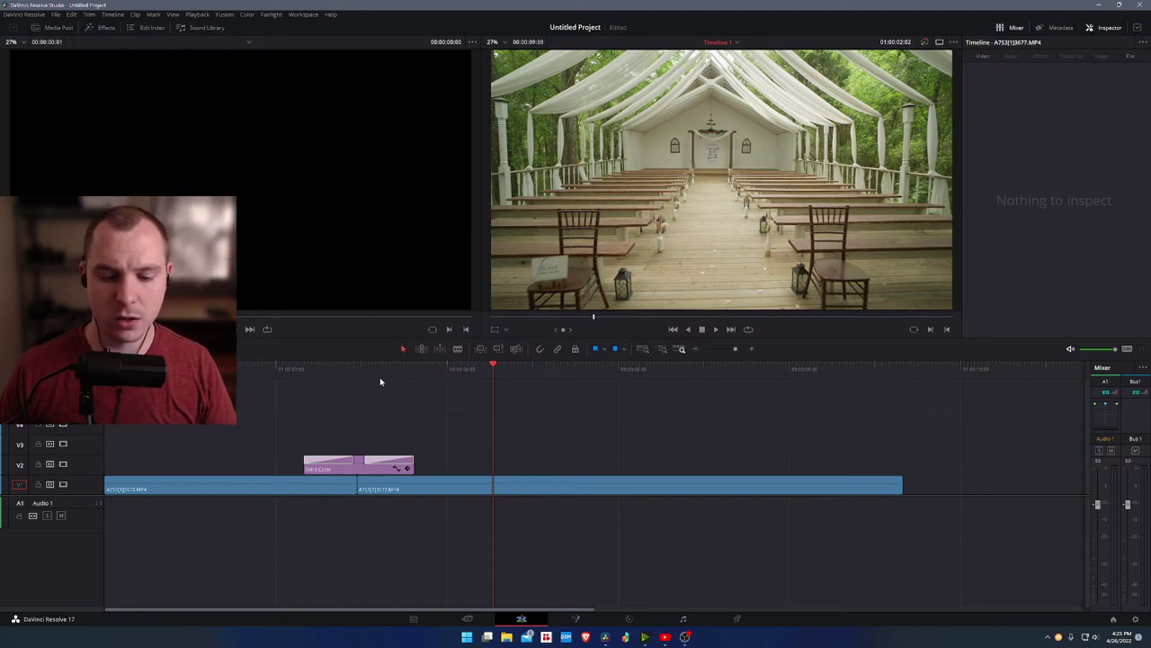
# - Shift the chapel clip 14 frames later under the grey Solid Color and play the gap back
pyautogui.moveTo(389, 392); pyautogui.dragTo(486, 419)
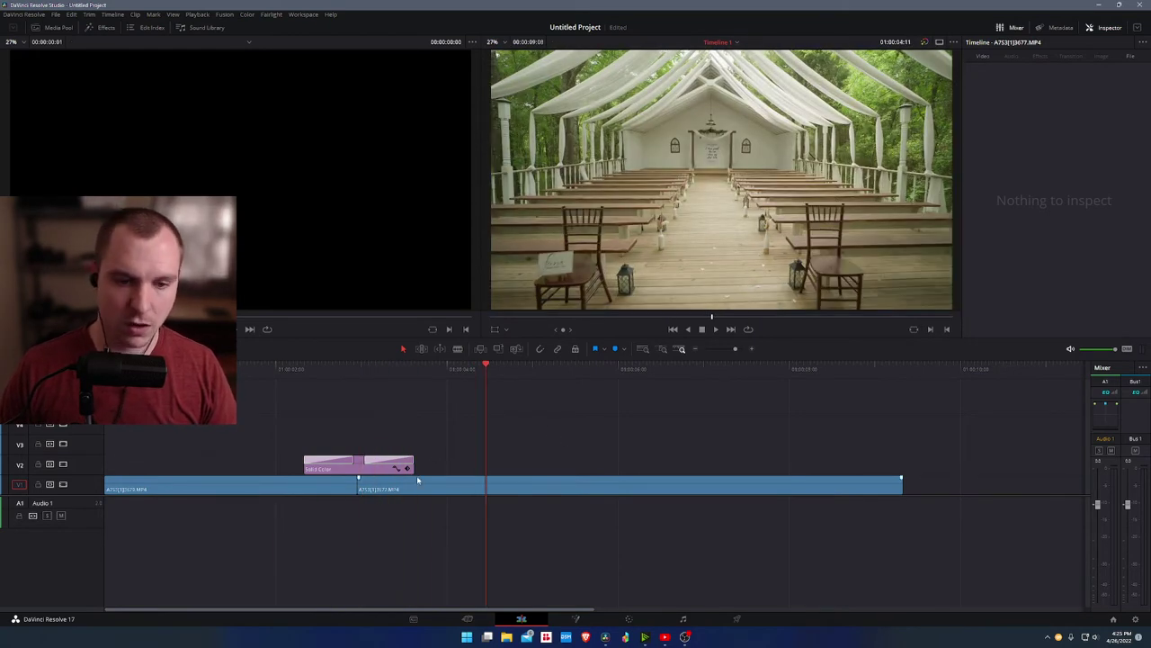
pyautogui.moveTo(416, 483); pyautogui.dragTo(465, 465)
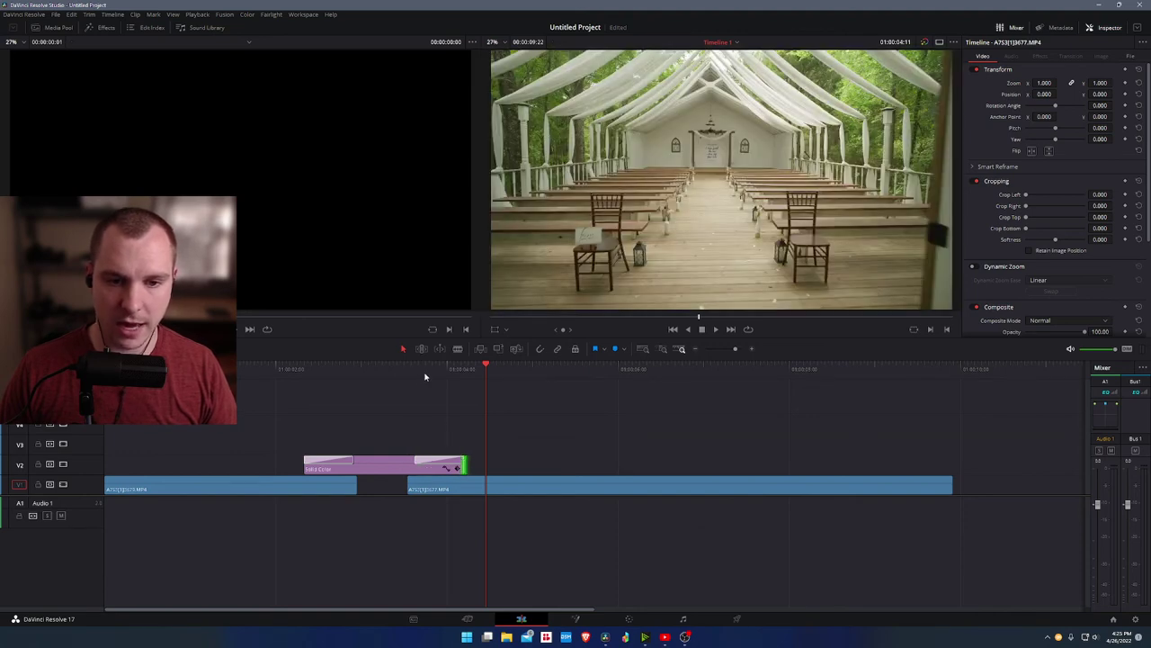
pyautogui.moveTo(407, 377); pyautogui.dragTo(336, 398)
pyautogui.press('space')
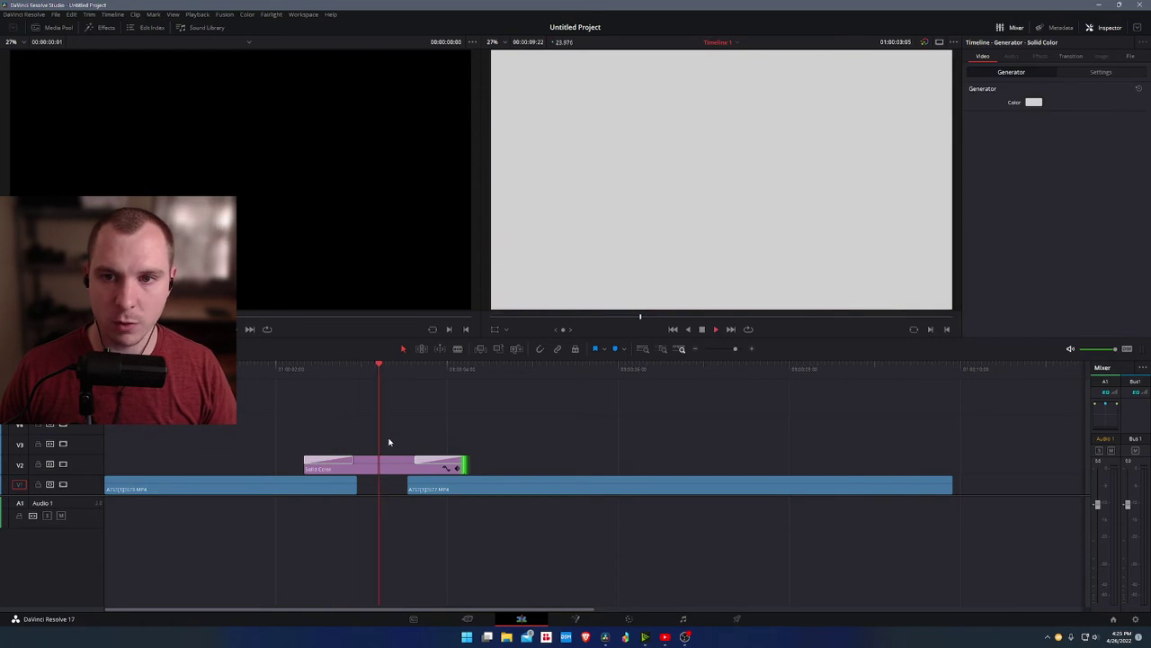
pyautogui.click(375, 378)
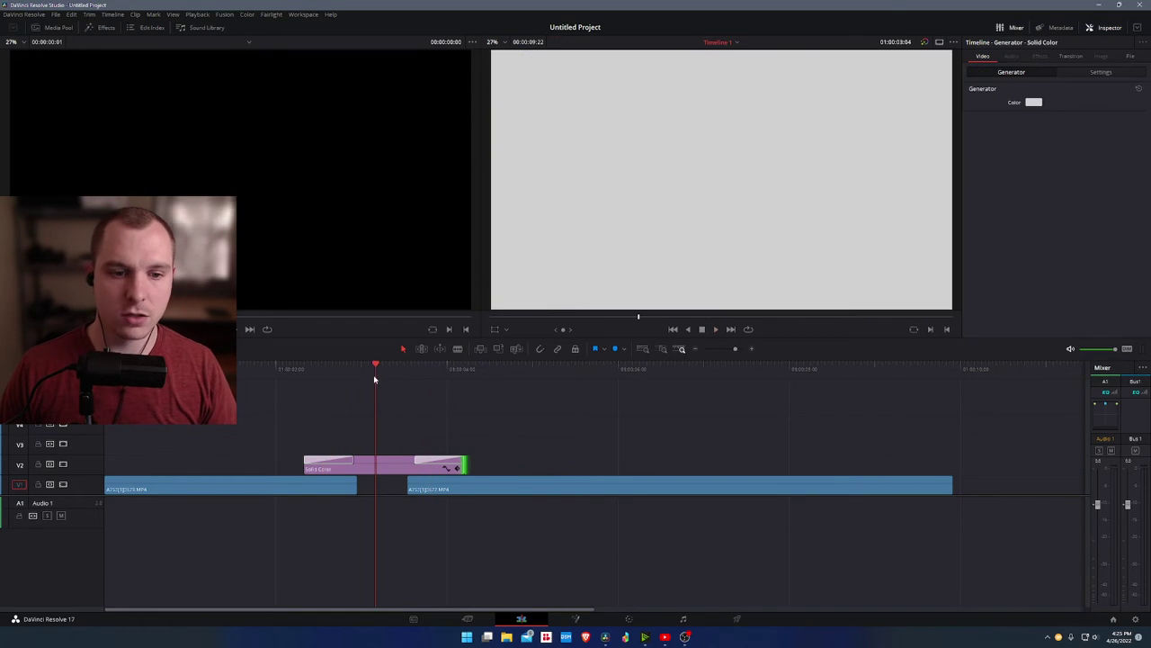
# - Add a Text title on V3 trimmed to span the gap, and open its text colour picker
pyautogui.click(105, 27)
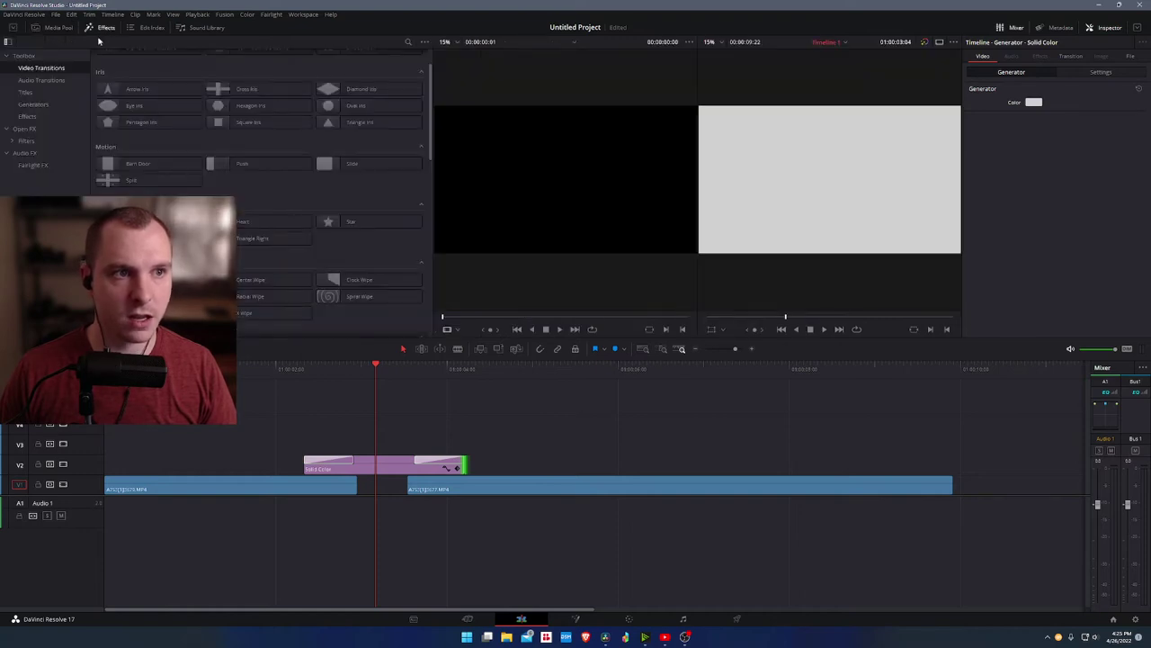
pyautogui.click(26, 93)
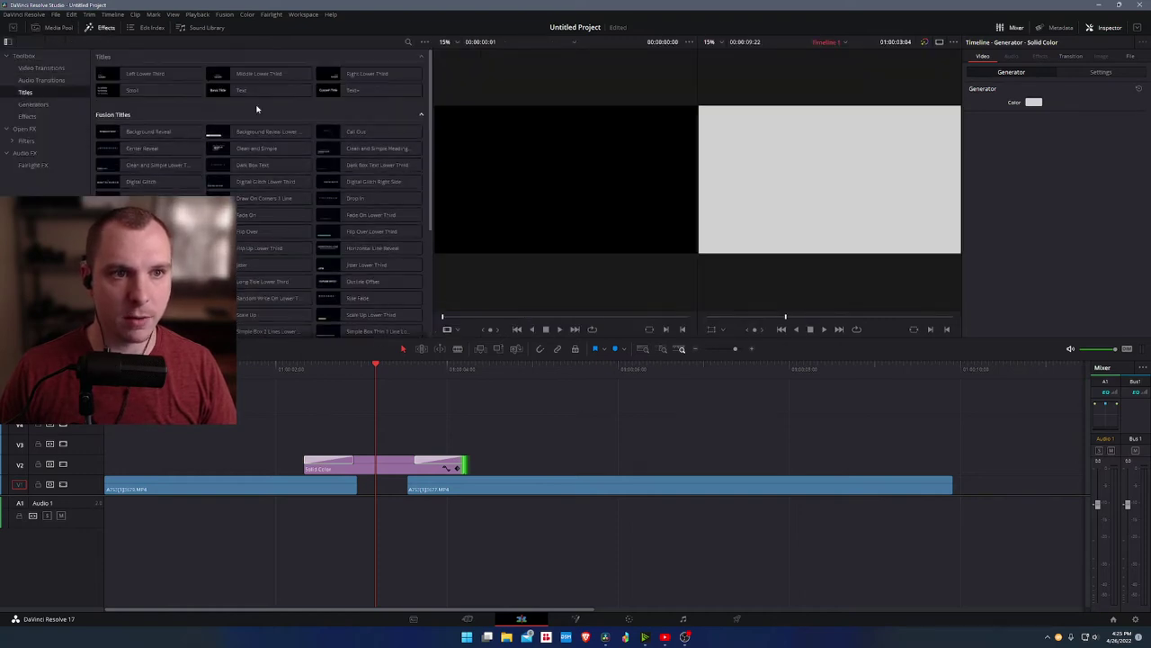
pyautogui.moveTo(255, 90); pyautogui.dragTo(341, 450)
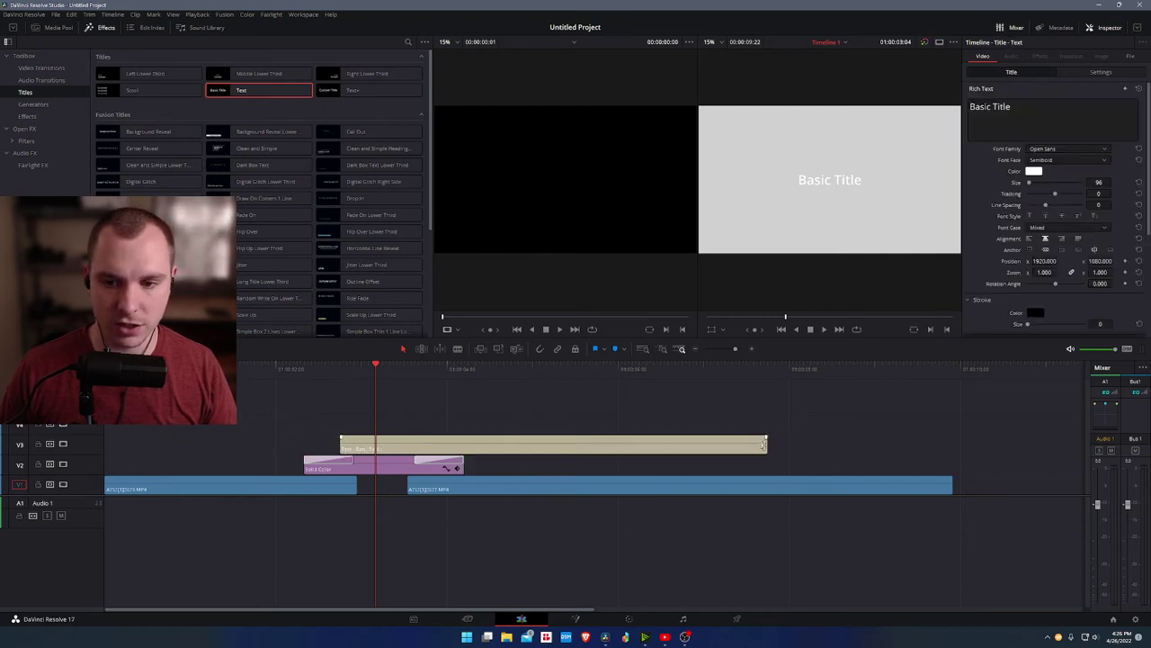
pyautogui.moveTo(765, 442); pyautogui.dragTo(424, 439)
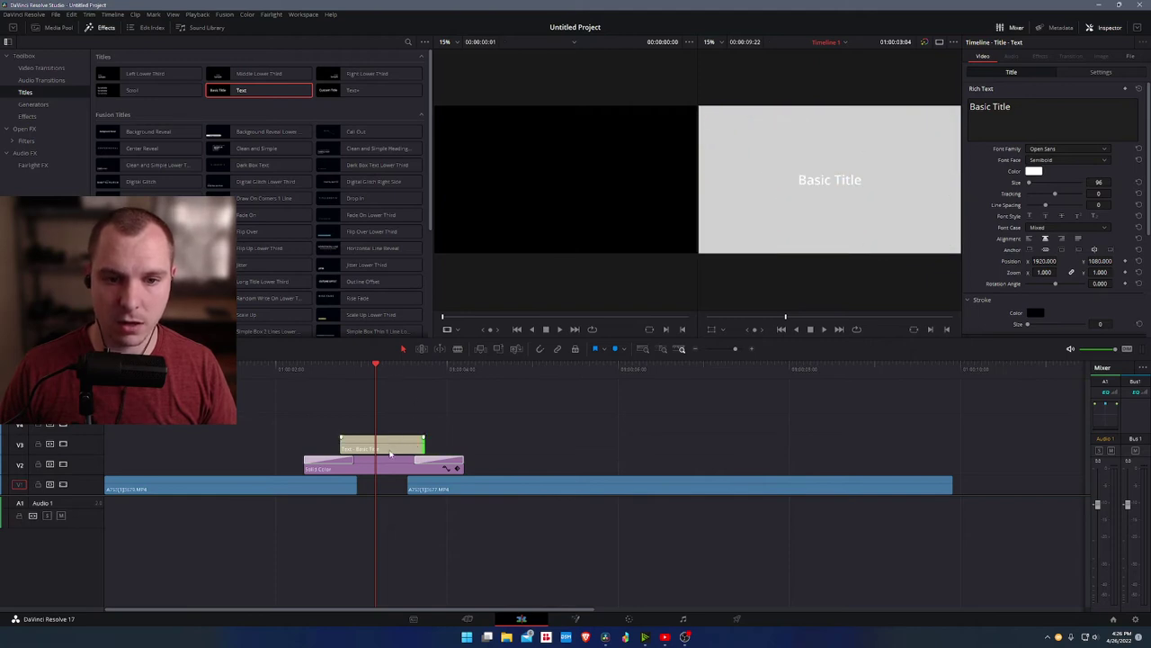
pyautogui.click(1035, 171)
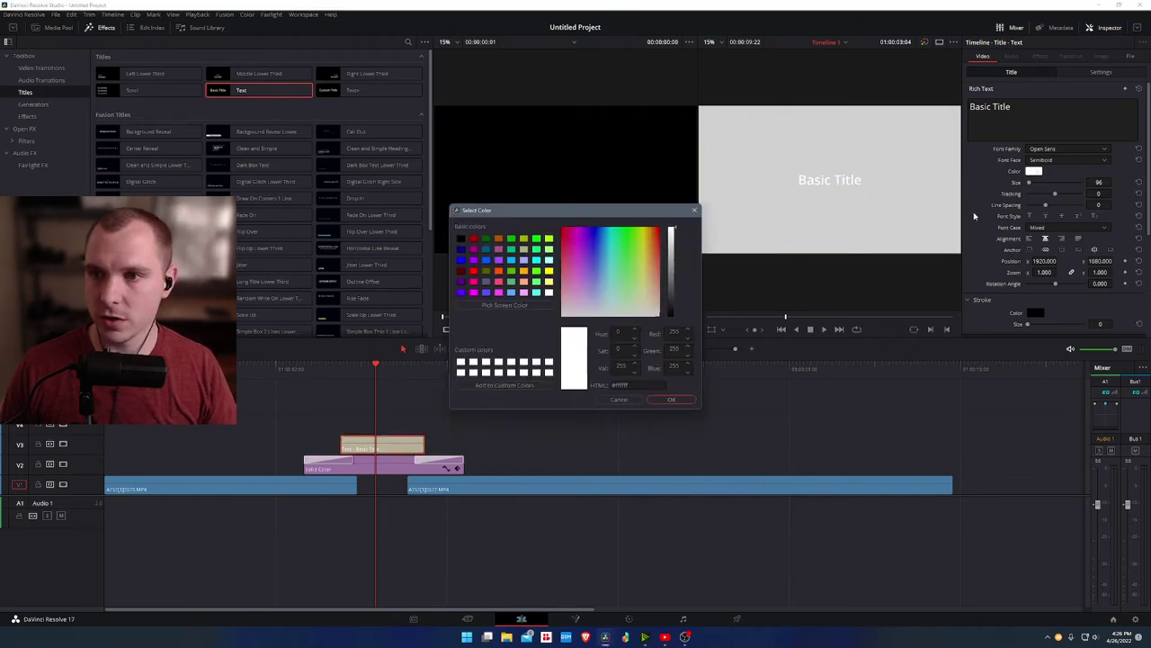
# - Make the title text dark grey in the Aaliyah script font
pyautogui.click(671, 305)
pyautogui.click(677, 400)
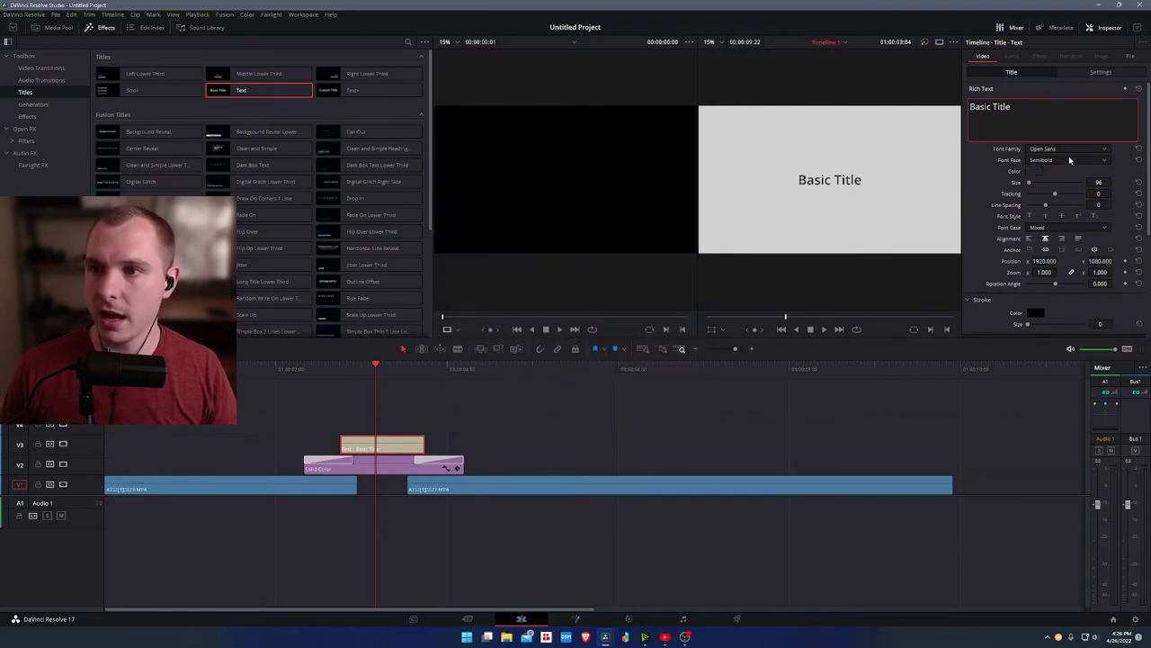
pyautogui.click(1070, 148)
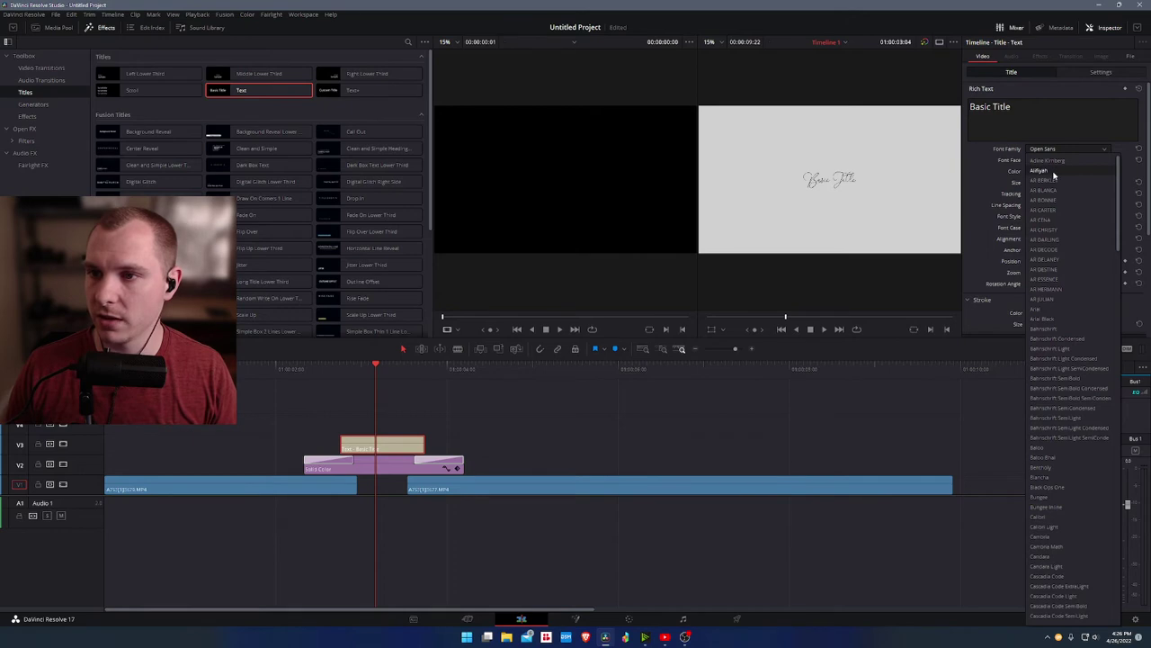
pyautogui.click(1053, 172)
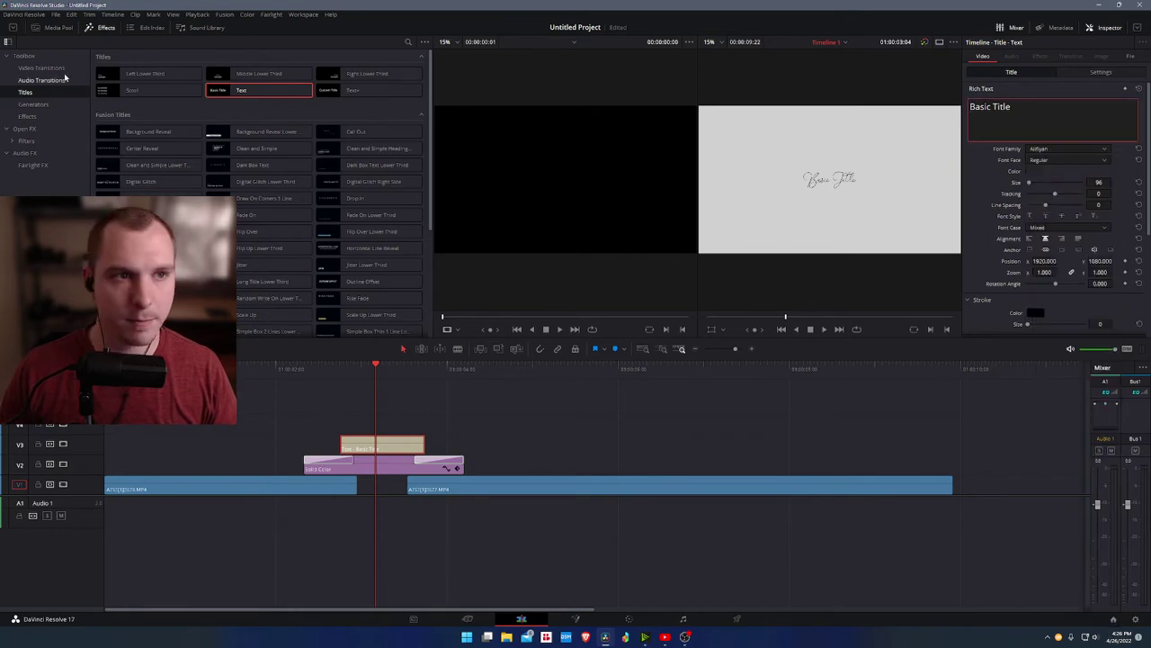
# - Enlarge the title text to size 143 and check it over the footage
pyautogui.click(102, 28)
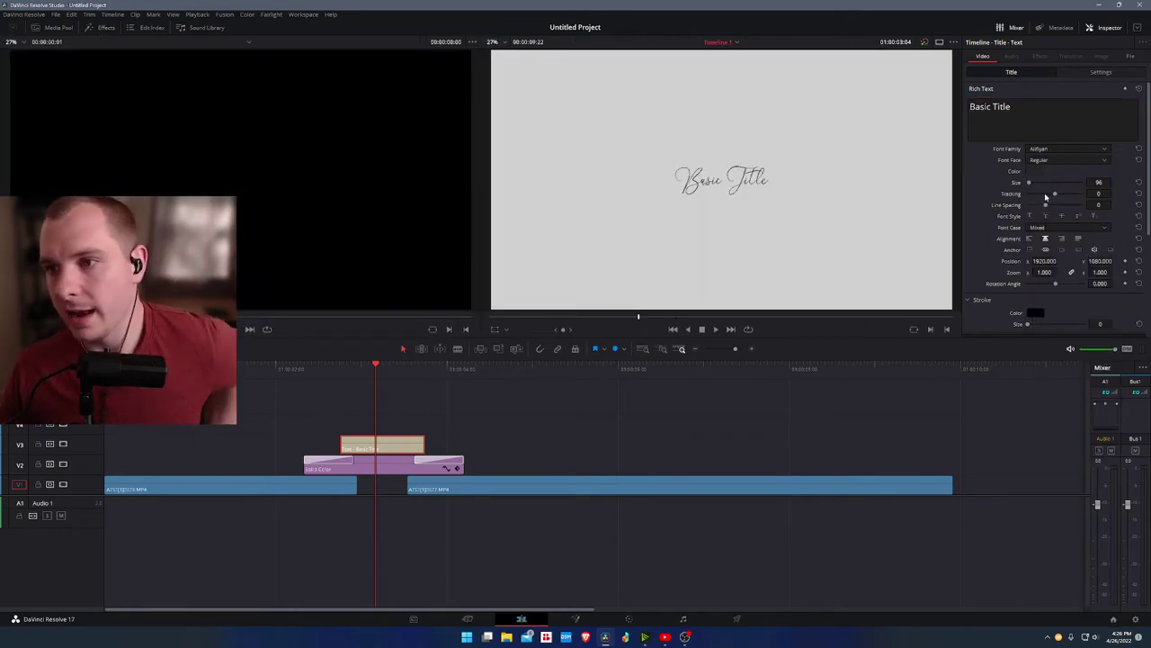
pyautogui.moveTo(1101, 182); pyautogui.dragTo(1098, 190)
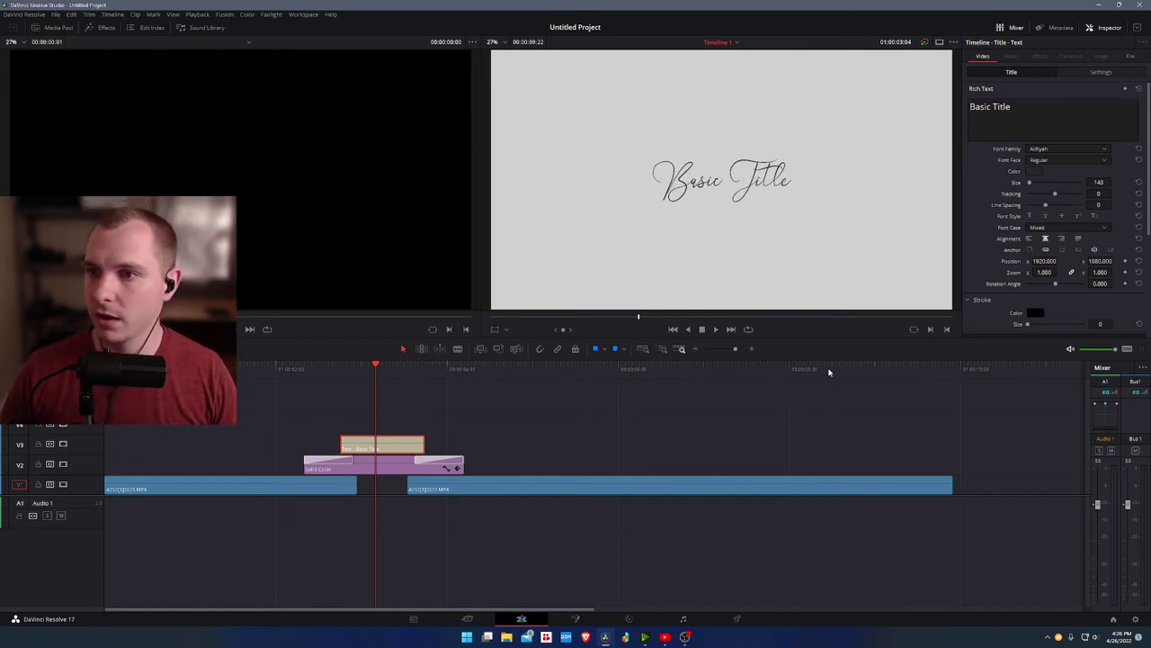
pyautogui.click(1058, 165)
pyautogui.moveTo(378, 364); pyautogui.dragTo(339, 366)
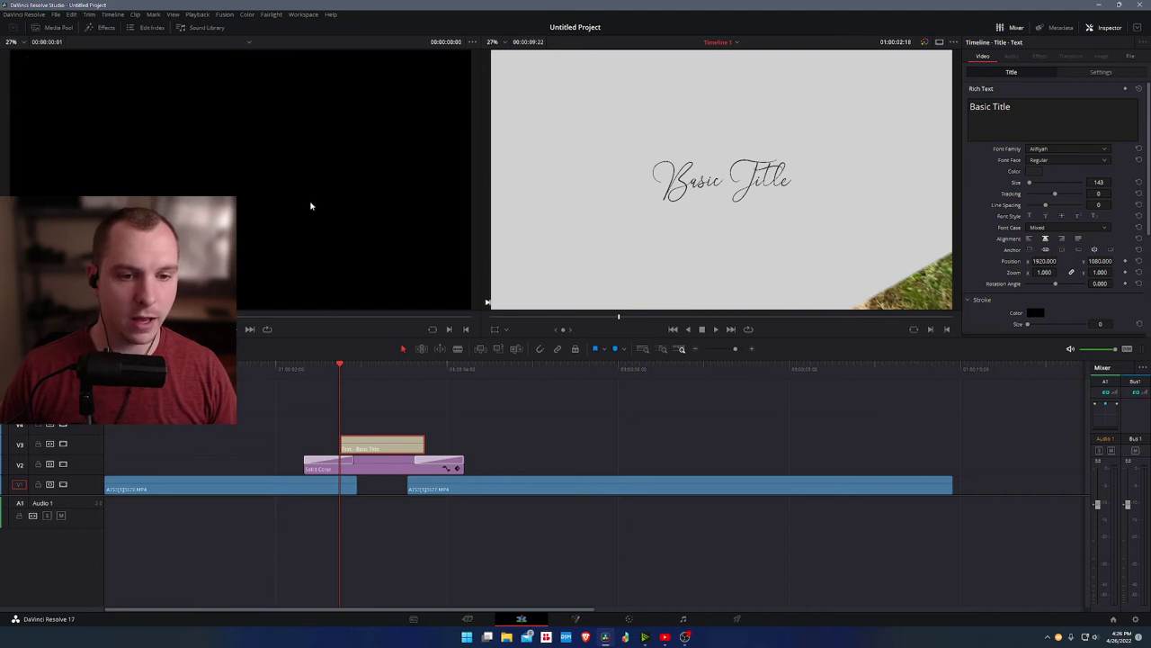
pyautogui.scroll(2, 351, 436)
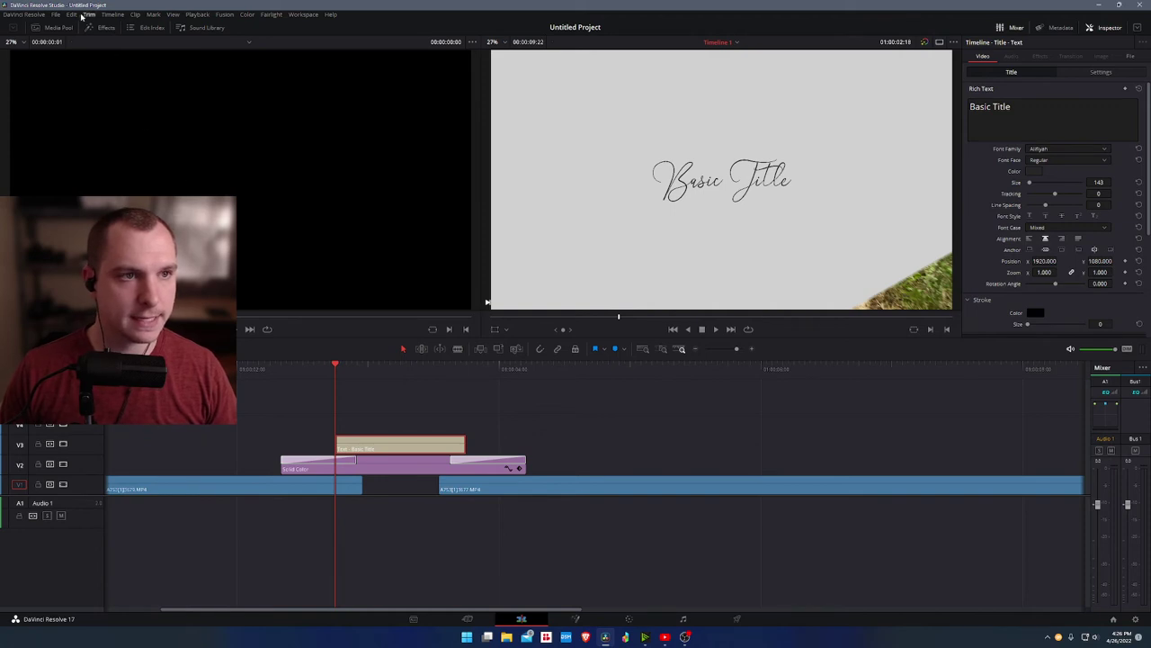
# - Add Box transitions to the Basic Title clip's ends
pyautogui.click(105, 28)
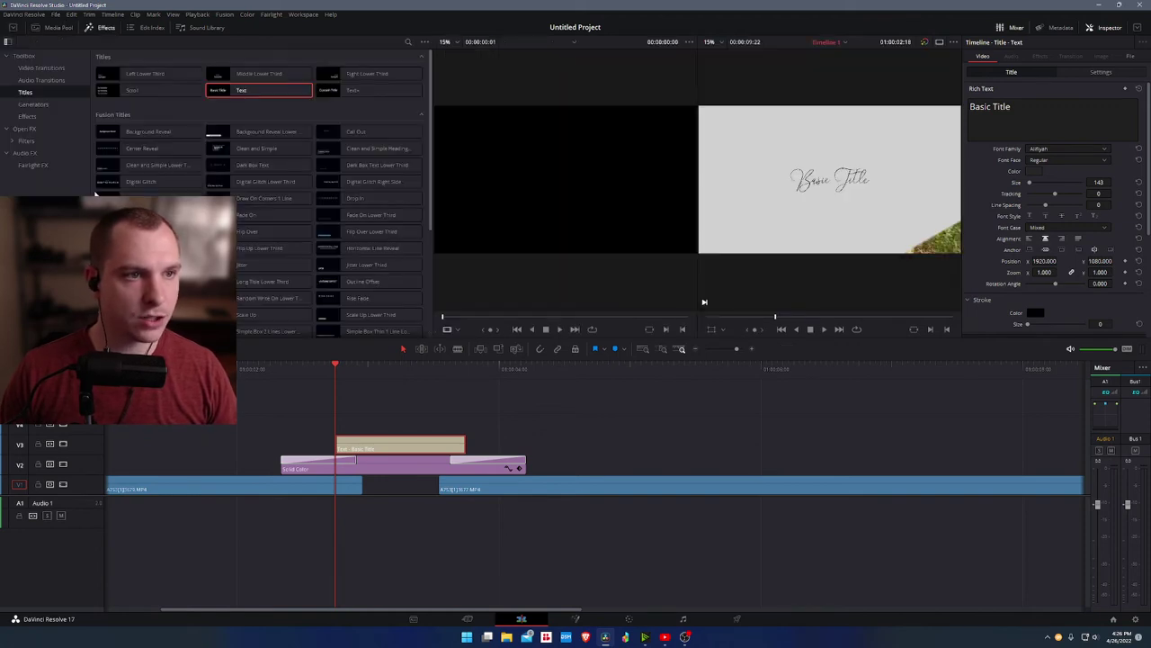
pyautogui.click(51, 71)
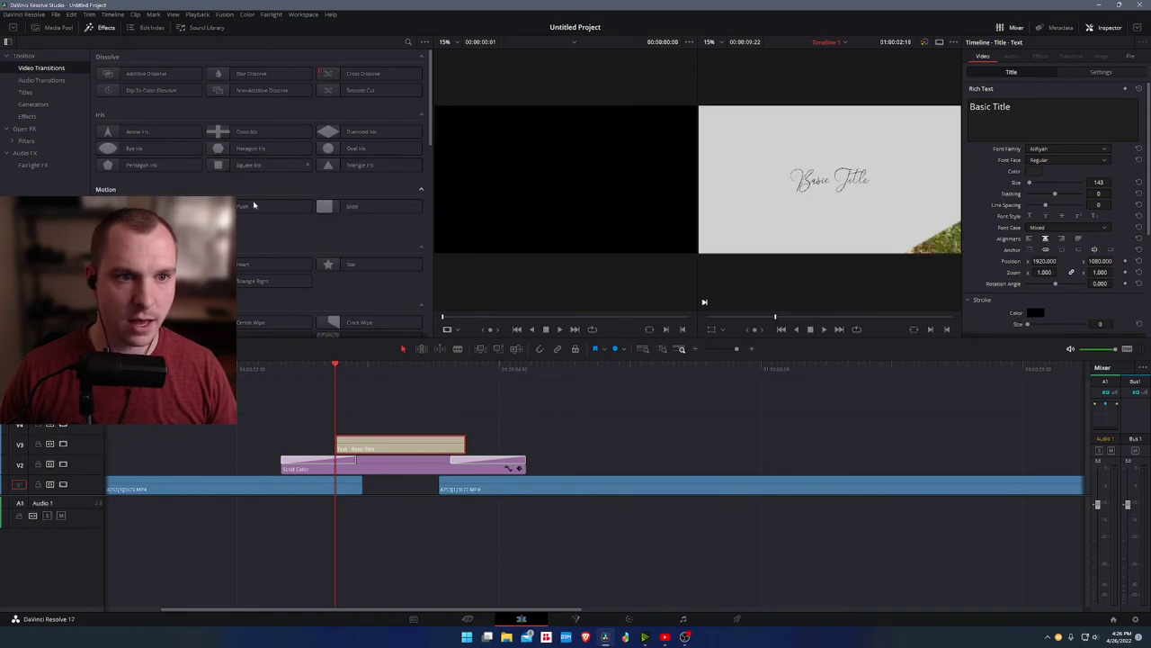
pyautogui.scroll(-2, 256, 216)
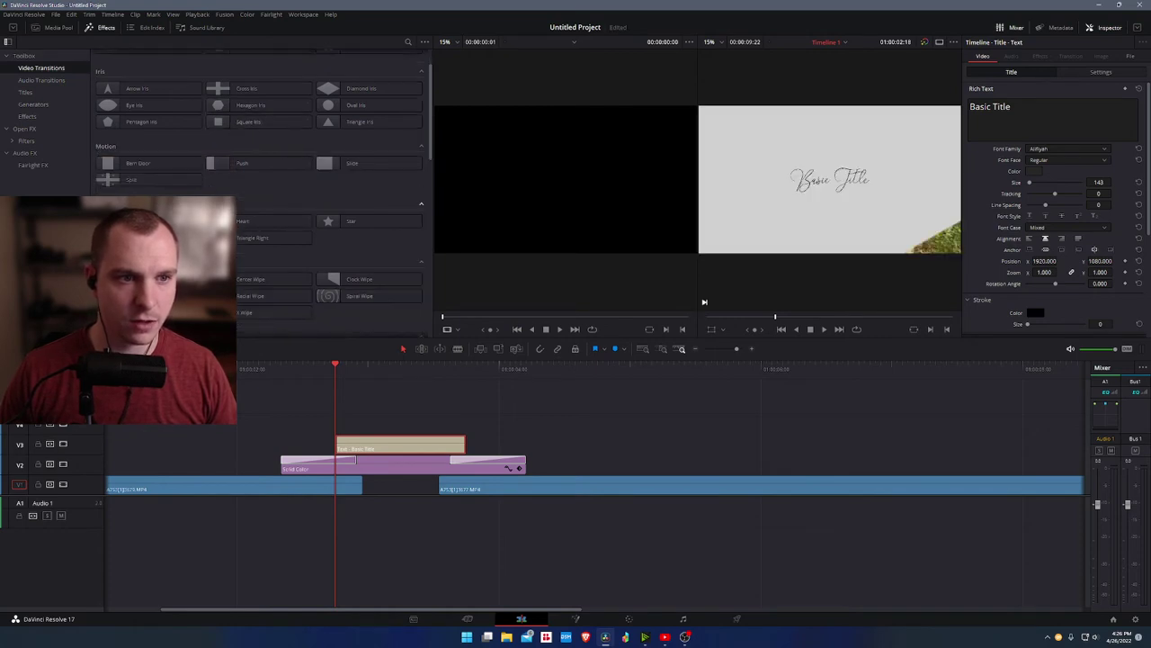
pyautogui.scroll(-2, 212, 180)
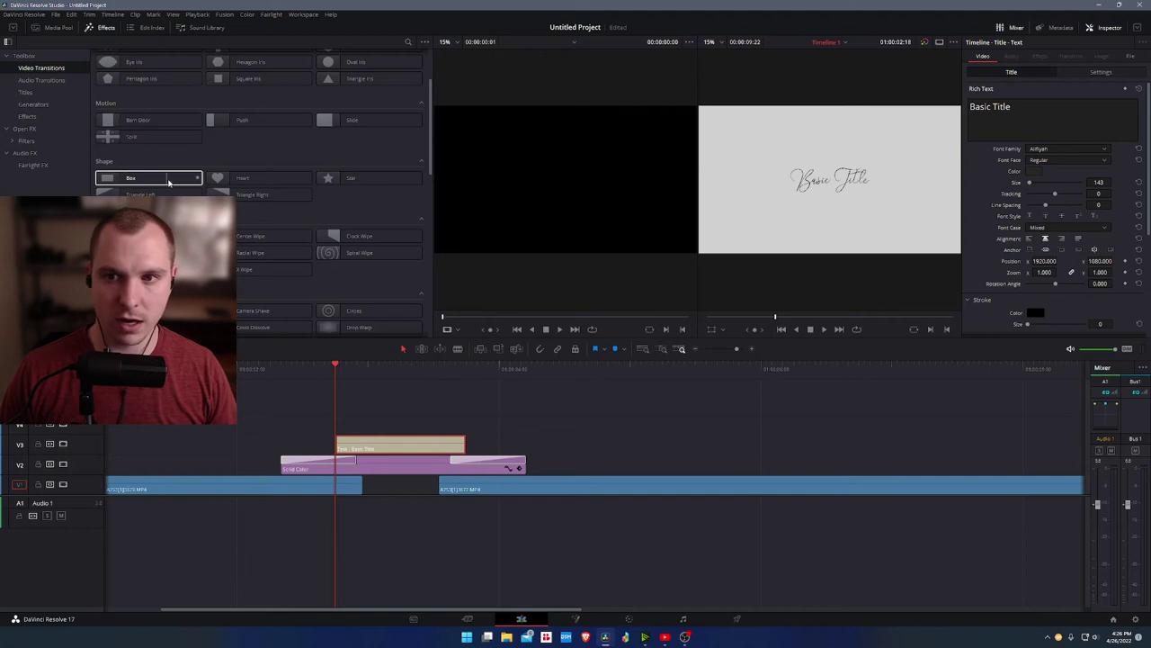
pyautogui.moveTo(105, 179); pyautogui.dragTo(341, 442)
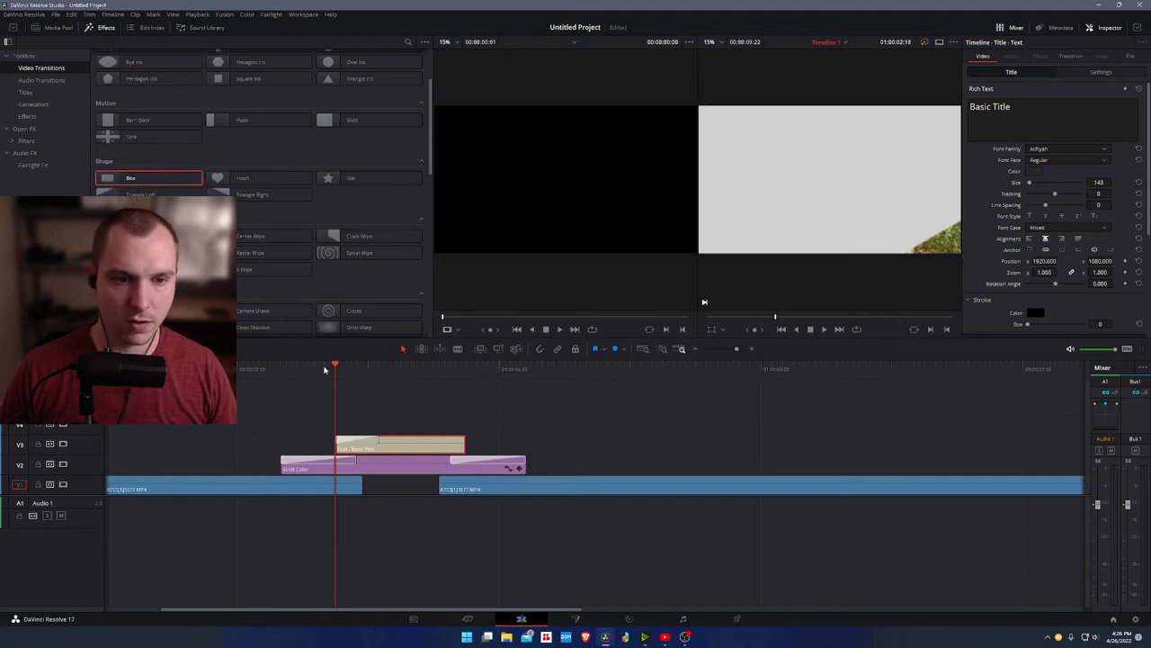
# - Set the Box transition easing to In & Out and preview the title
pyautogui.click(359, 439)
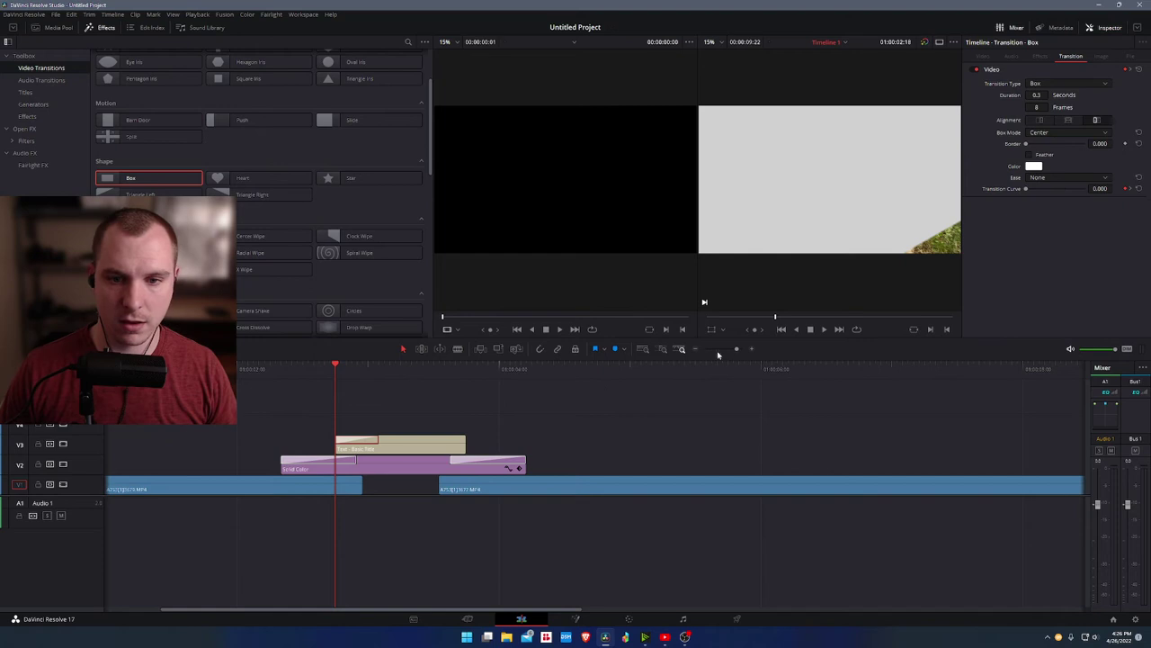
pyautogui.click(1057, 178)
pyautogui.click(1049, 220)
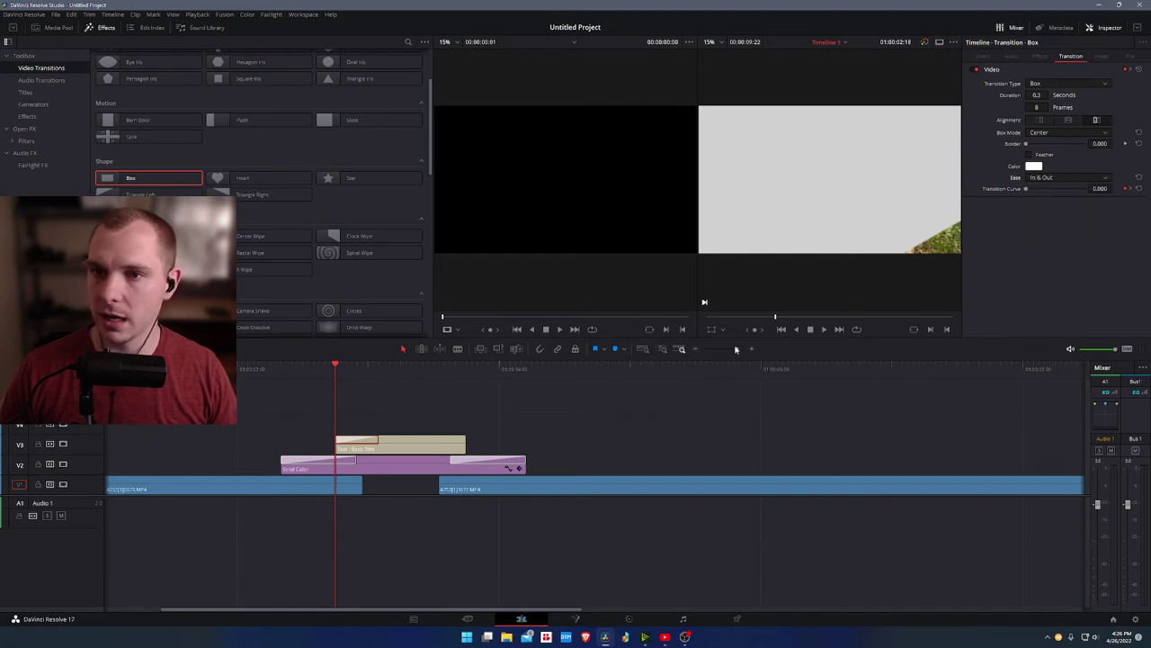
pyautogui.click(319, 369)
pyautogui.press('space')
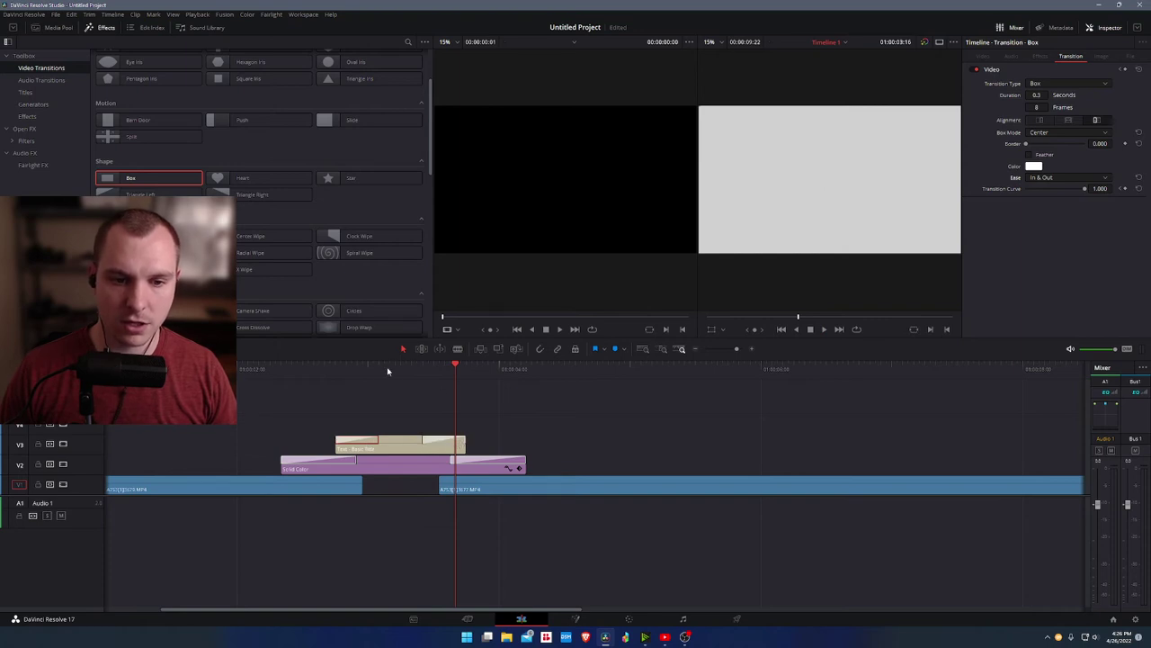
pyautogui.click(387, 369)
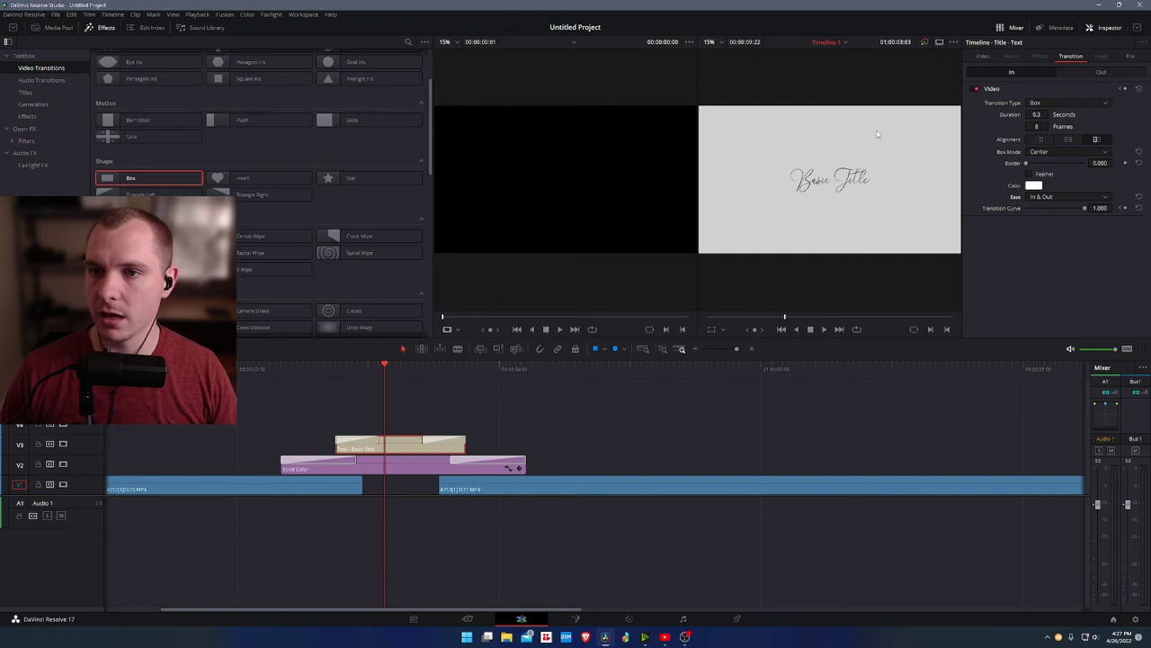
# - Switch on Linear Dynamic Zoom for the Basic Title clip and scrub to check the enlarging text
pyautogui.click(99, 28)
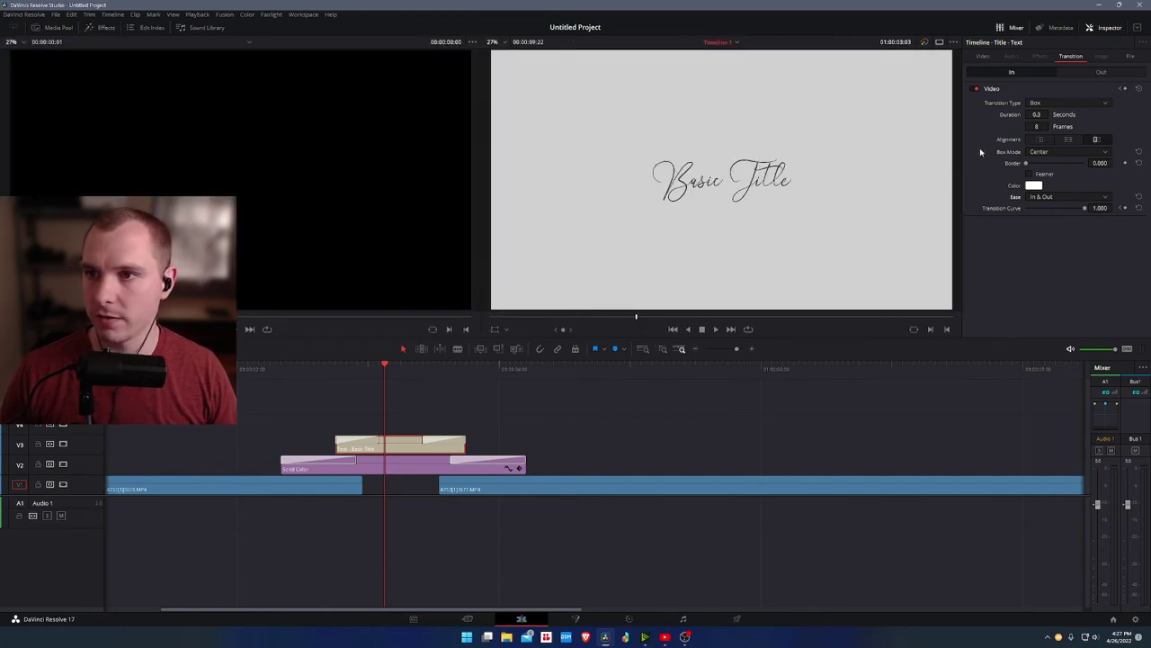
pyautogui.click(983, 55)
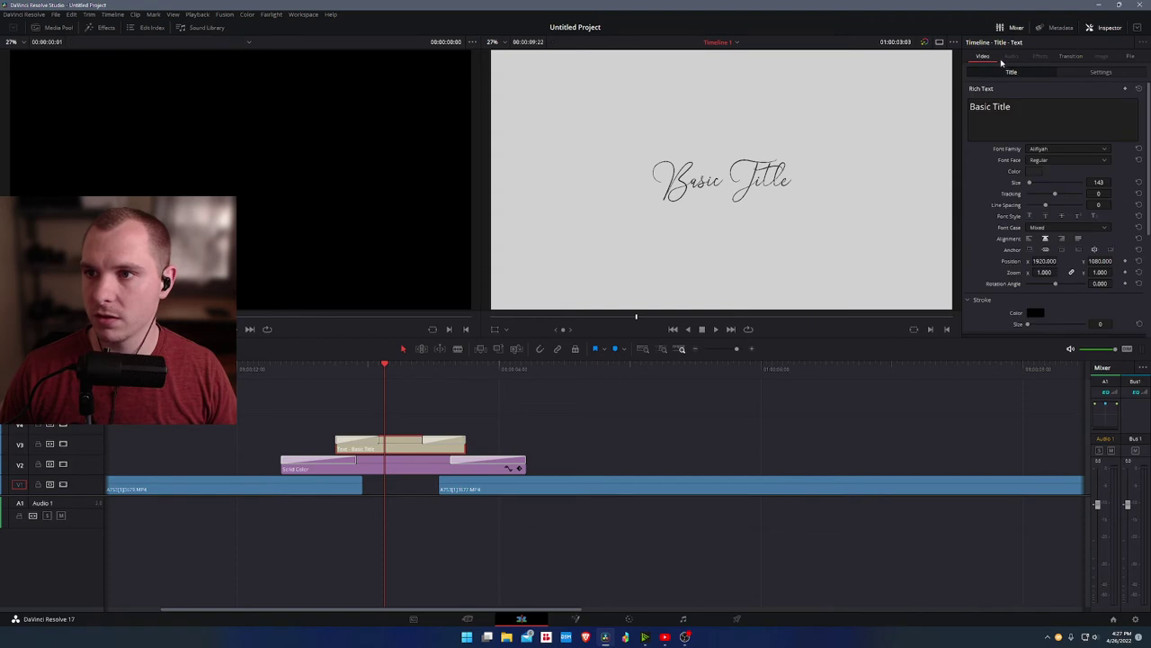
pyautogui.click(1083, 74)
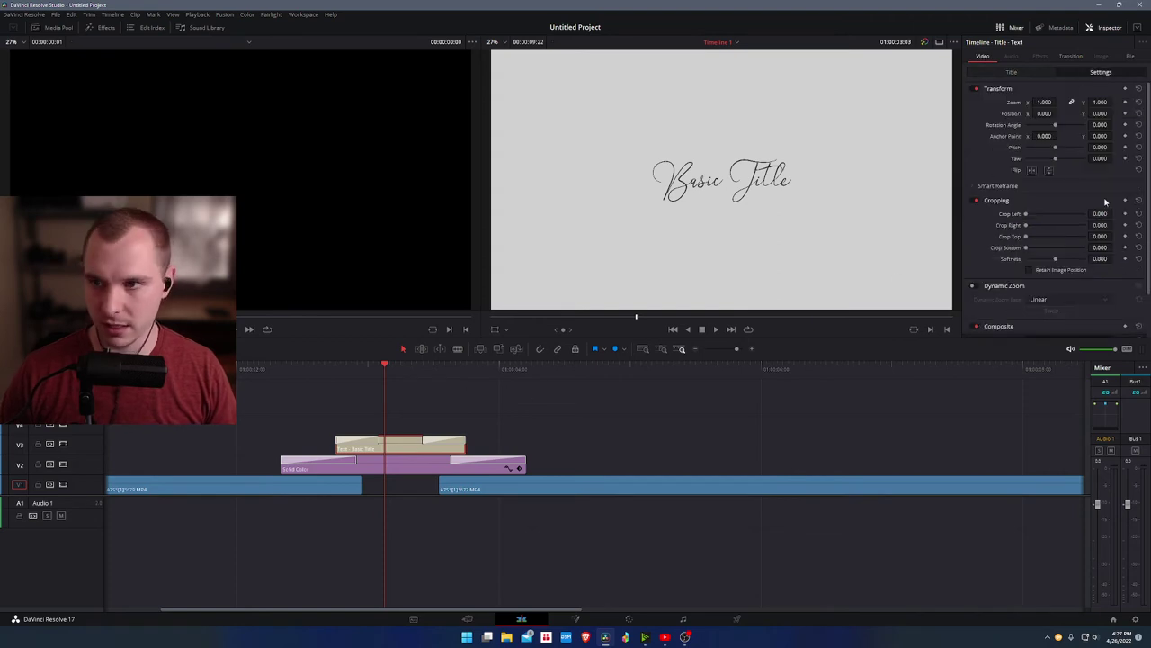
pyautogui.scroll(-2, 1072, 180)
pyautogui.click(973, 236)
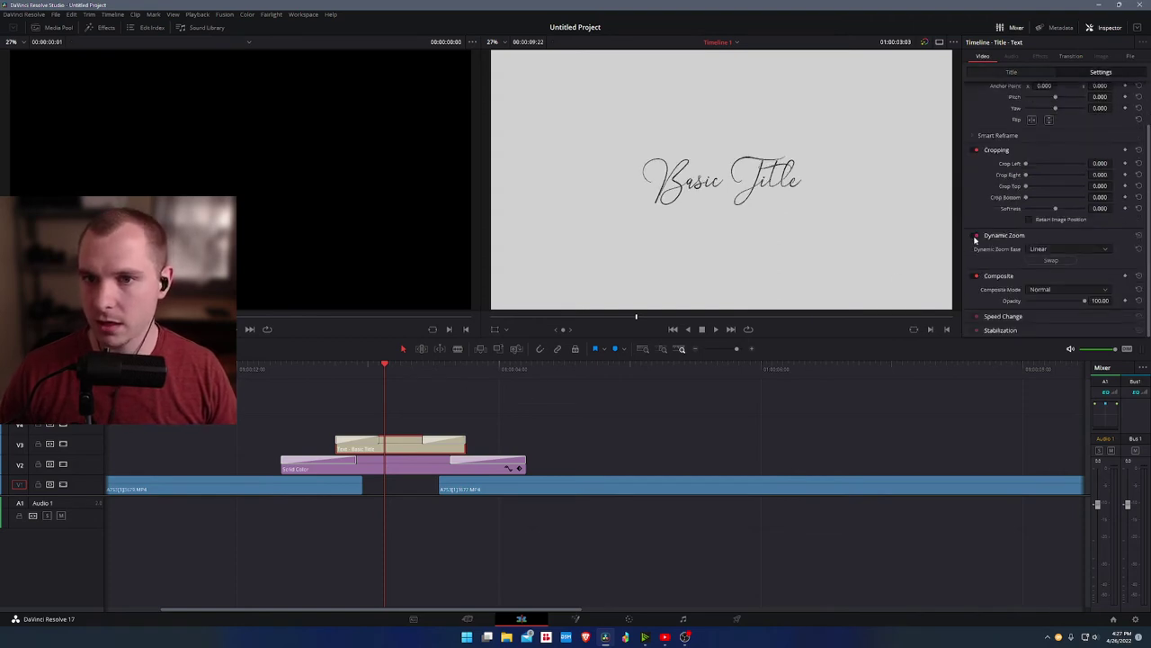
pyautogui.moveTo(353, 371); pyautogui.dragTo(275, 405)
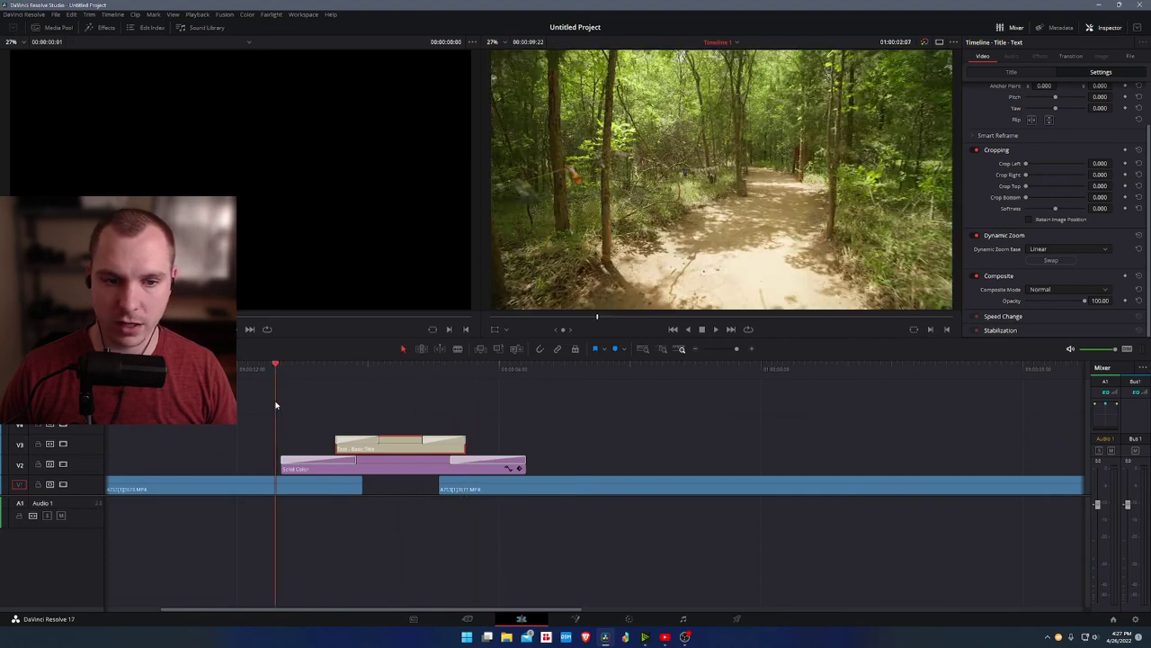
pyautogui.press('space')
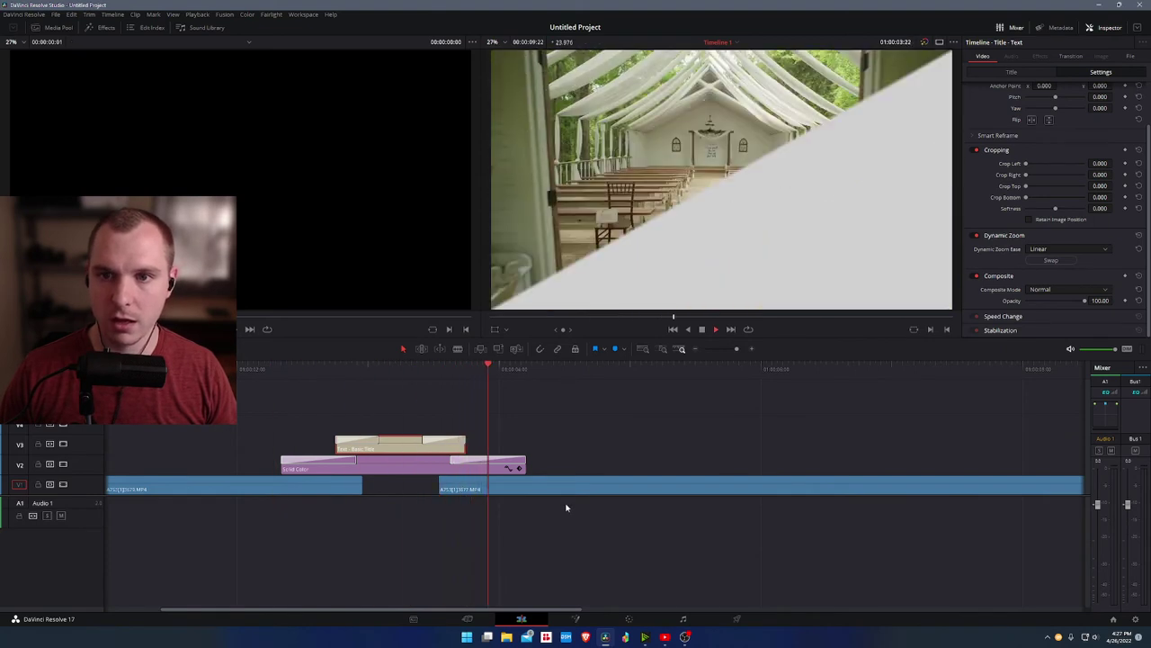
# - Extend the Basic Title clip to start 4 frames earlier and end 6 frames later
pyautogui.press('space')
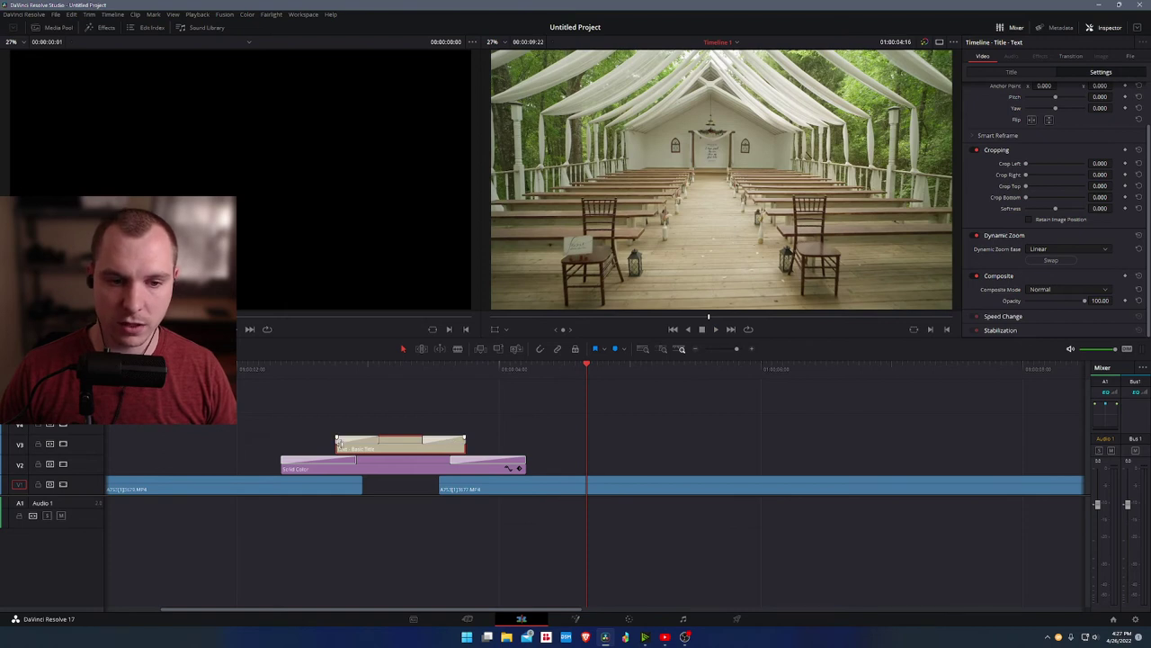
pyautogui.moveTo(338, 441); pyautogui.dragTo(315, 442)
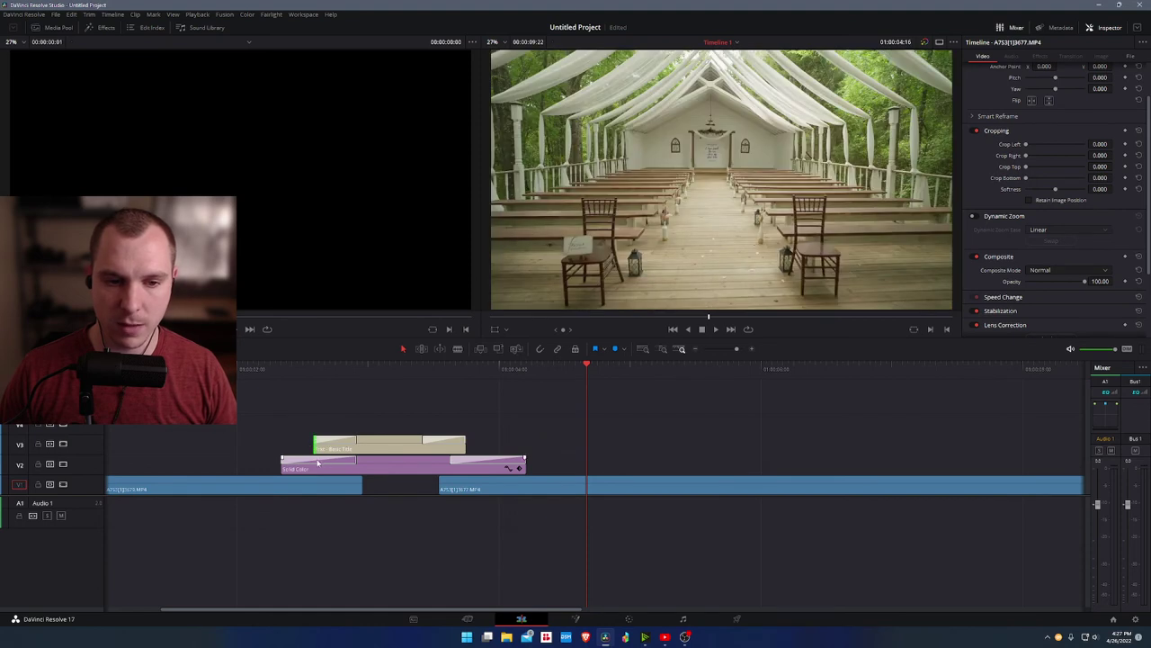
pyautogui.moveTo(466, 445); pyautogui.dragTo(500, 445)
# - Save the project and play back the edited wipe from before the title
pyautogui.hotkey('ctrl', 's')
pyautogui.press('Escape')
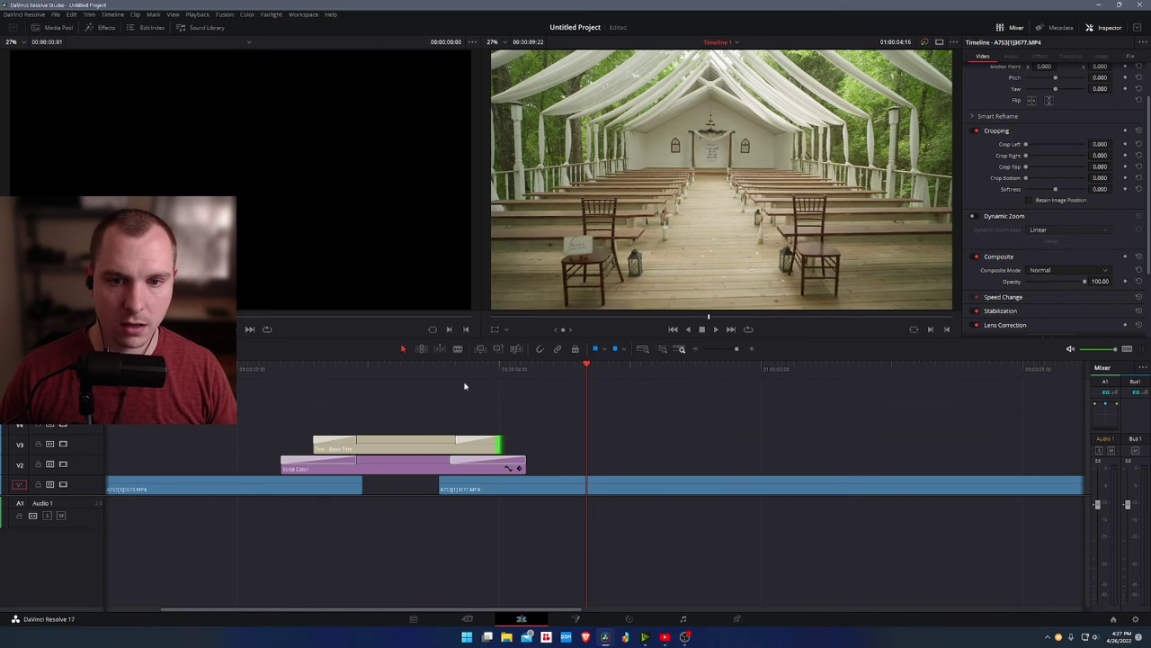
pyautogui.click(252, 369)
pyautogui.press('space')
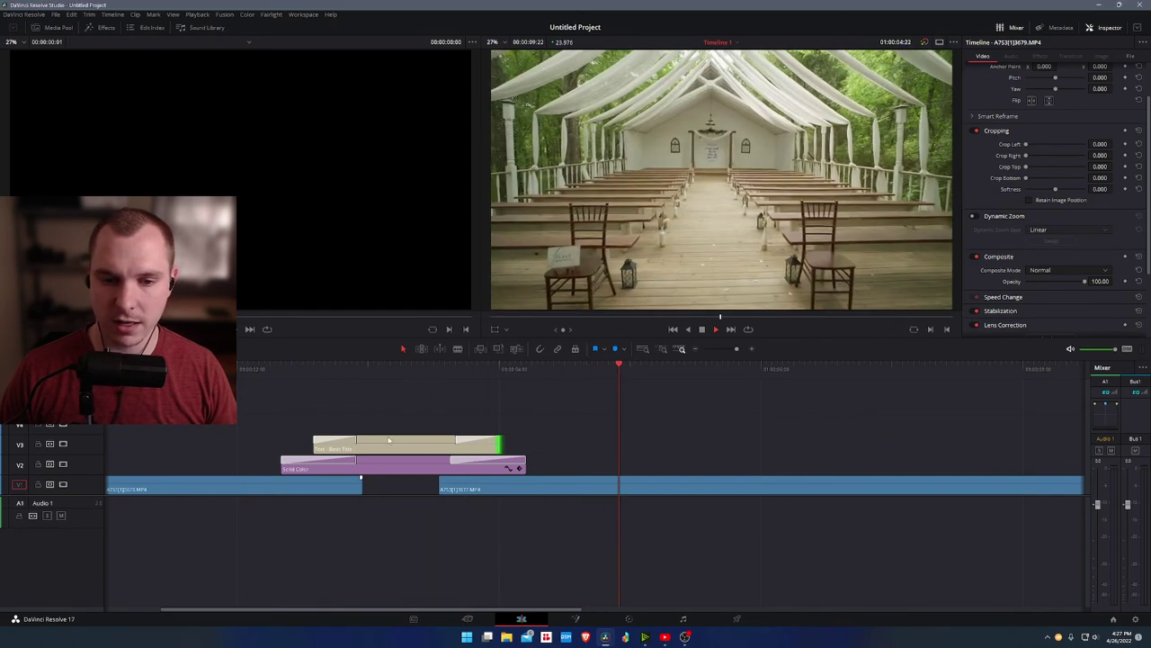
# - Replay the wipe with the timeline zoomed in slightly and select the Basic Title clip
pyautogui.click(204, 369)
pyautogui.hotkey('ctrl', '-')
pyautogui.hotkey('ctrl', '=')
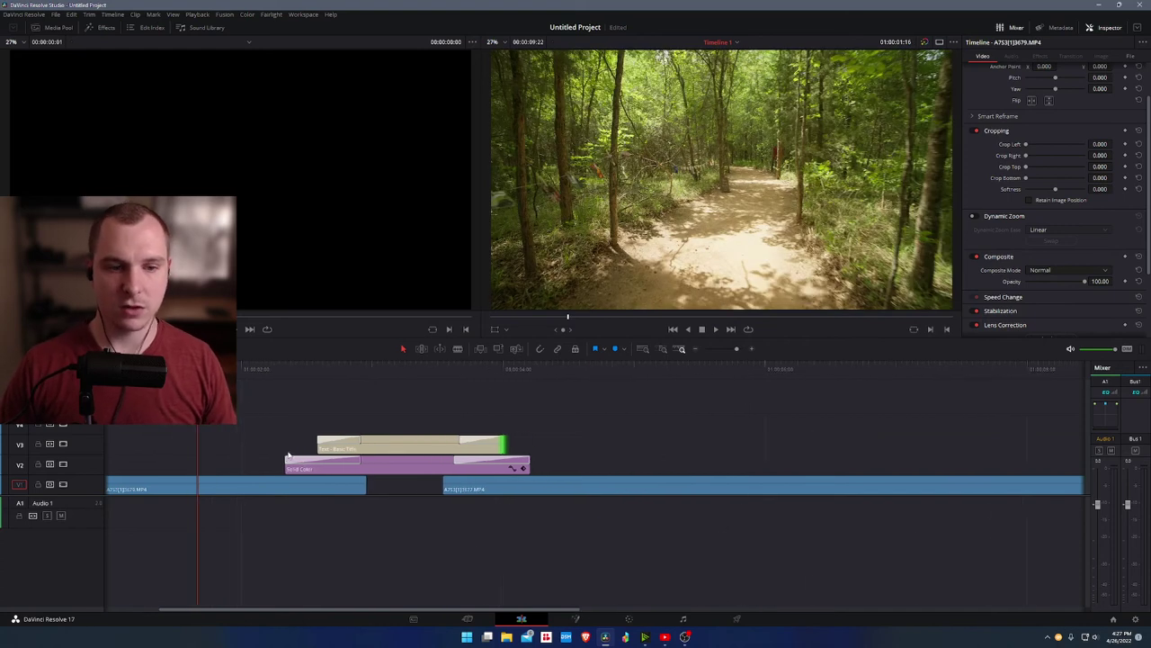
pyautogui.press('space')
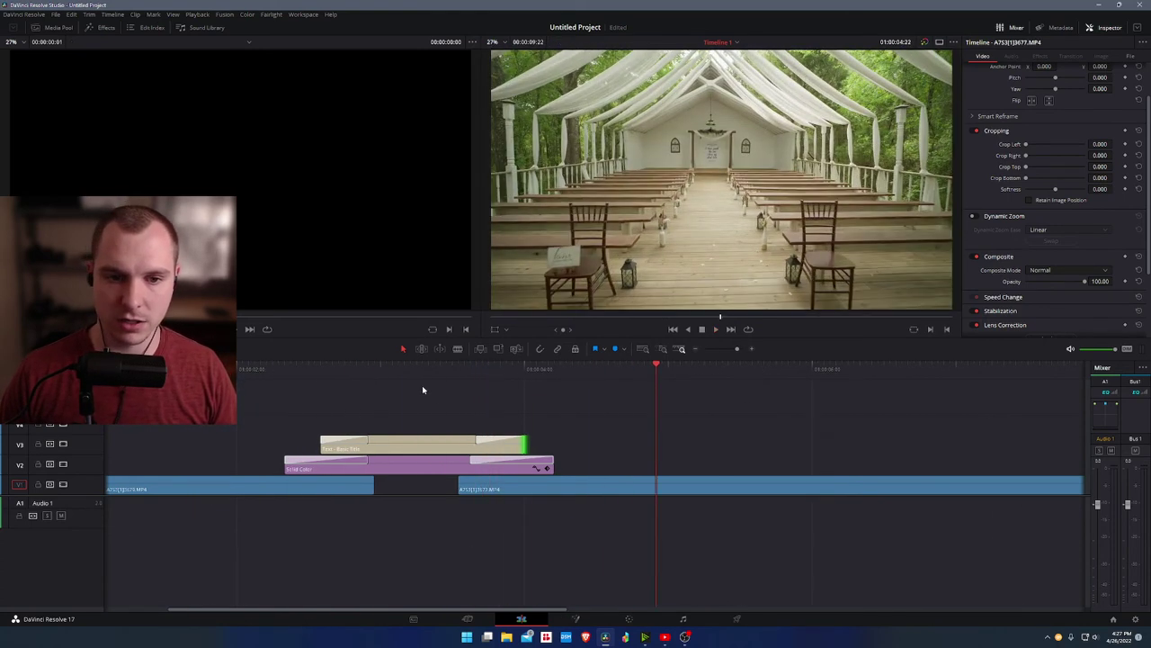
pyautogui.click(410, 396)
pyautogui.click(431, 439)
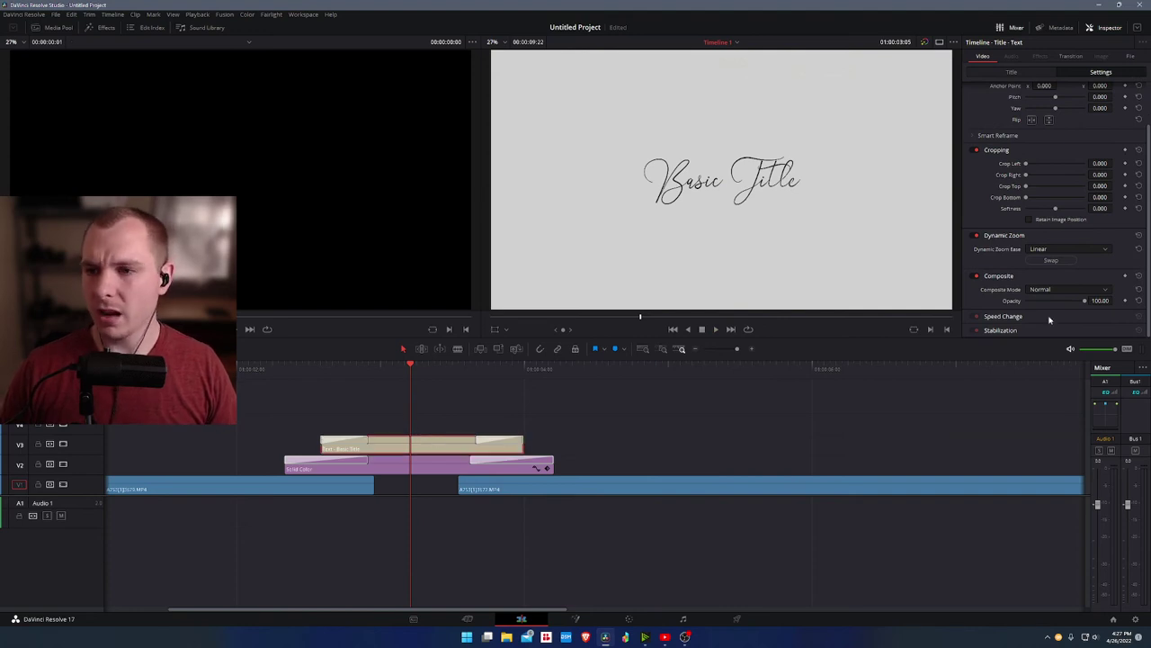
# - Try In & Out, then In easing on the title's Dynamic Zoom, previewing each
pyautogui.click(1051, 247)
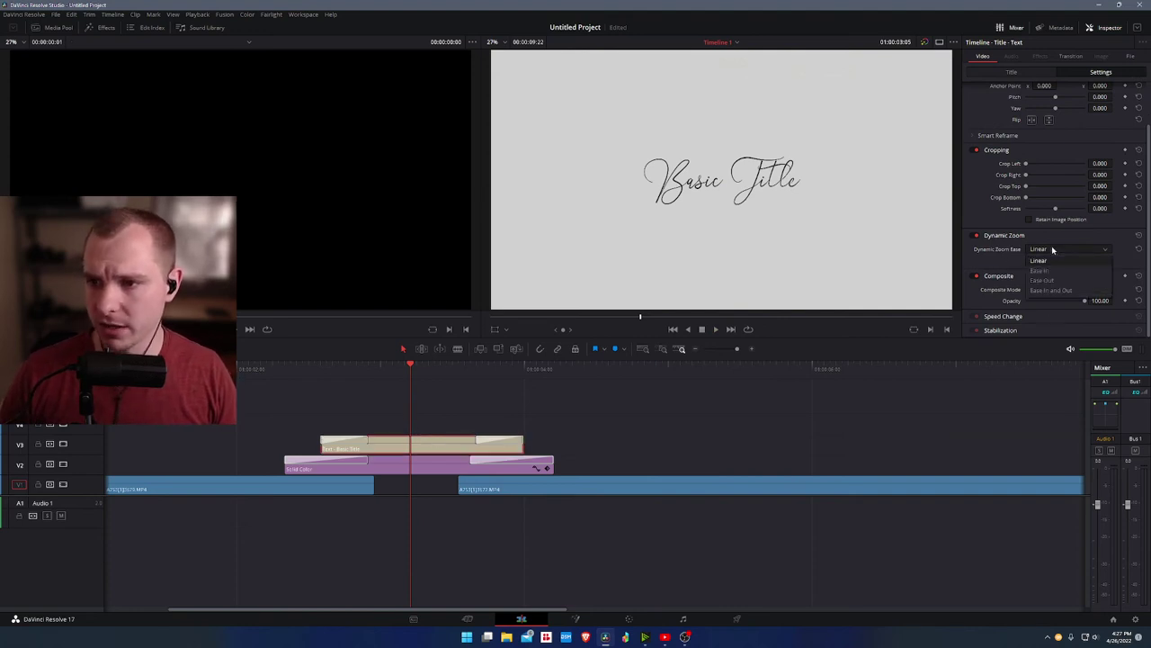
pyautogui.click(1058, 261)
pyautogui.click(304, 378)
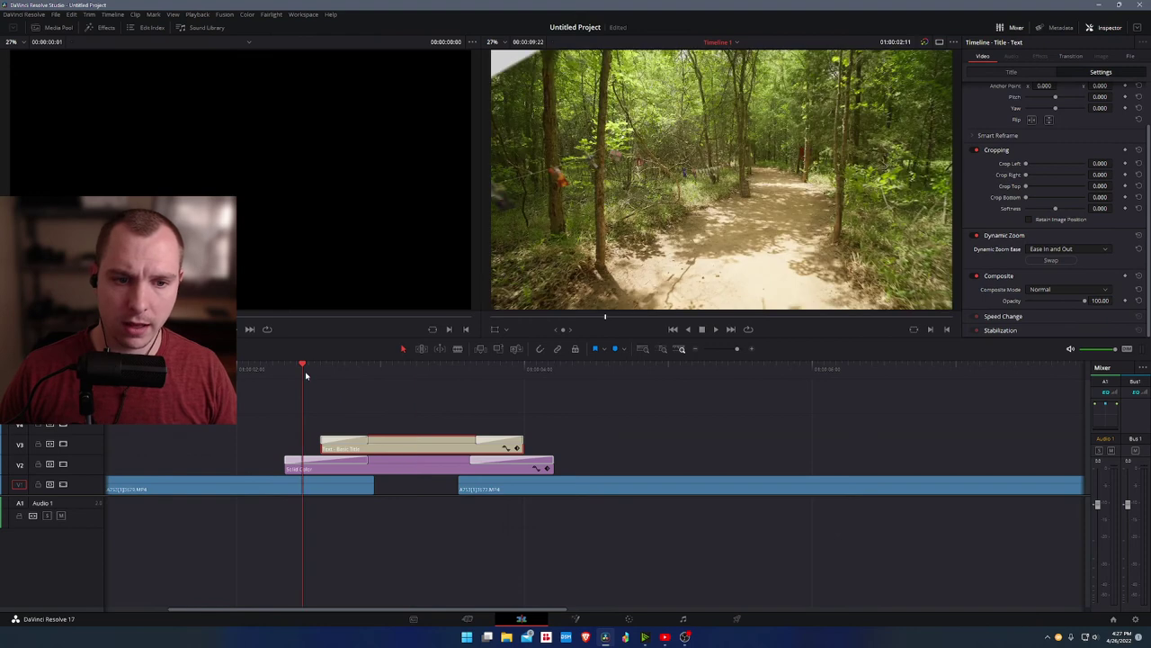
pyautogui.press('space')
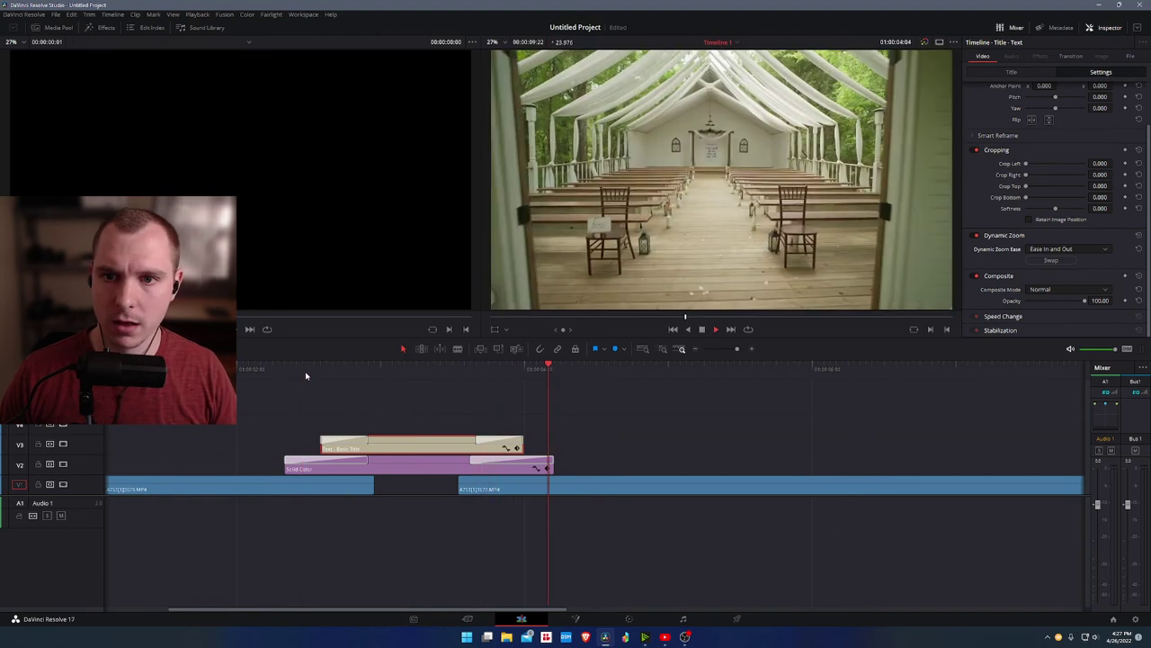
pyautogui.press('space')
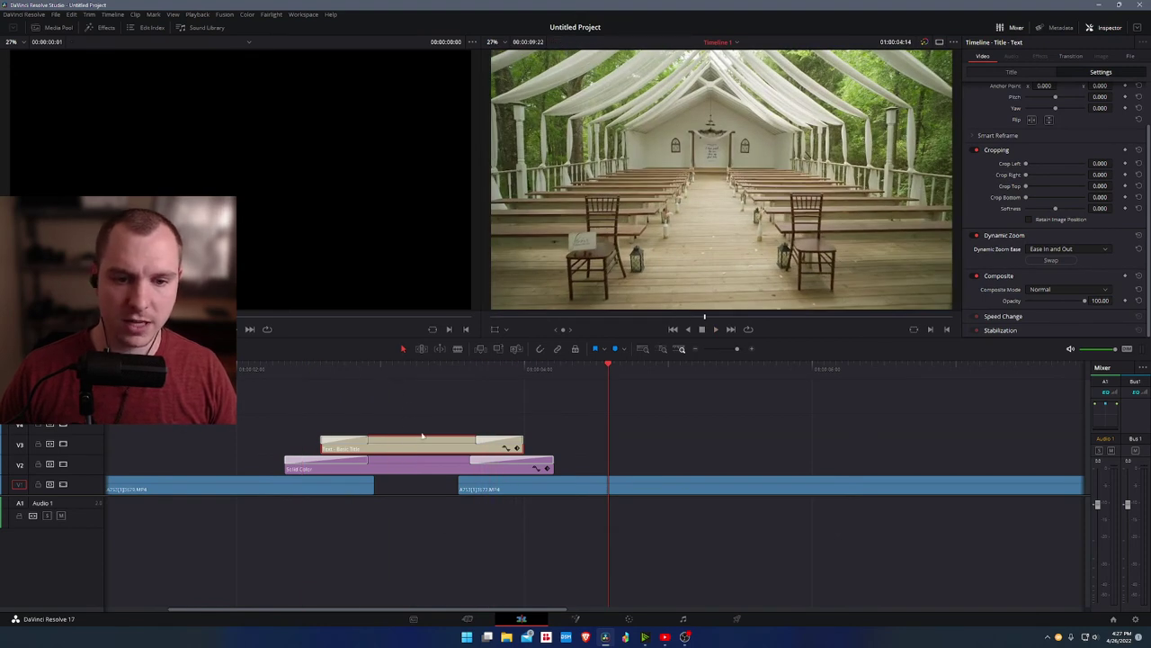
pyautogui.click(1052, 248)
pyautogui.click(1044, 273)
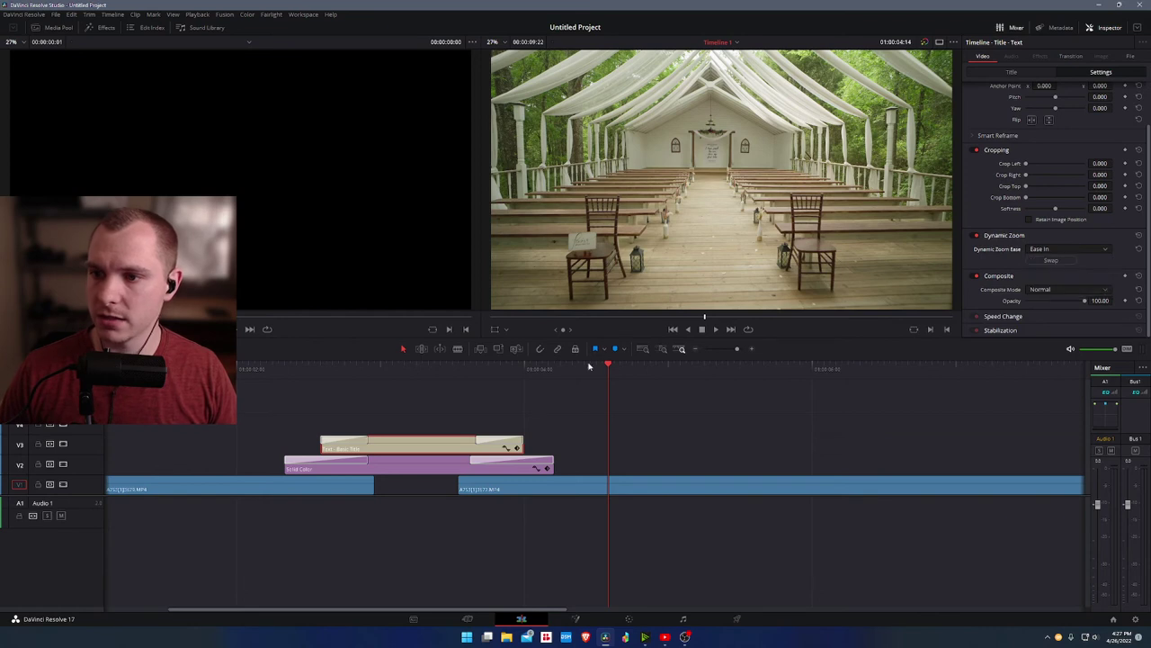
pyautogui.click(283, 369)
pyautogui.press('space')
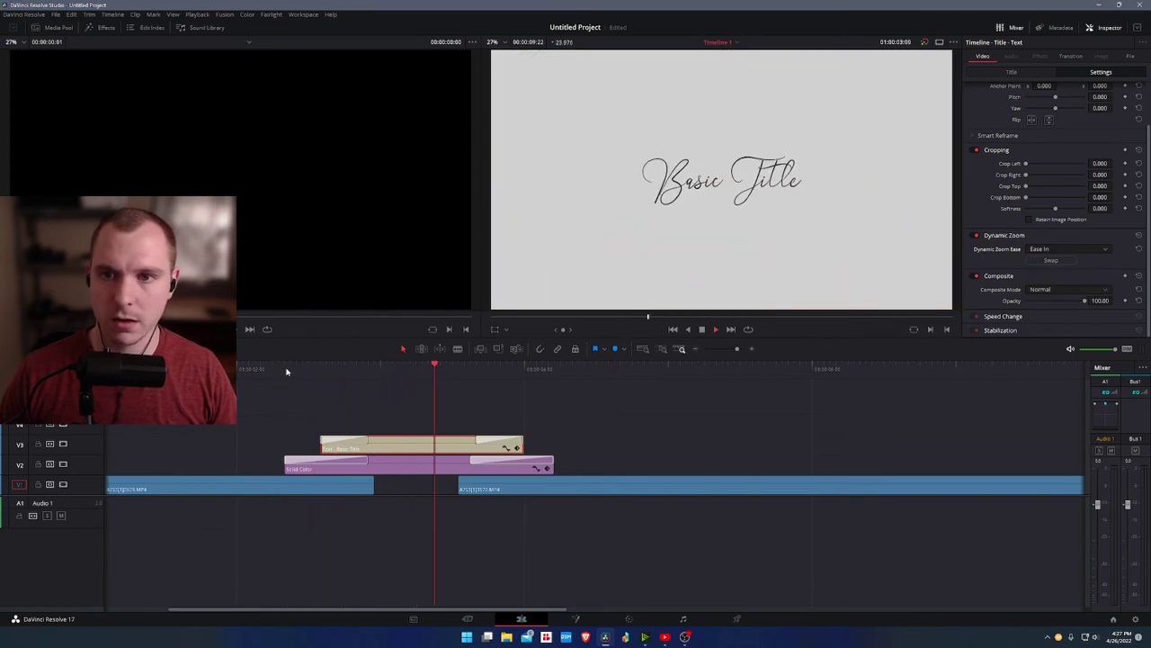
pyautogui.click(410, 421)
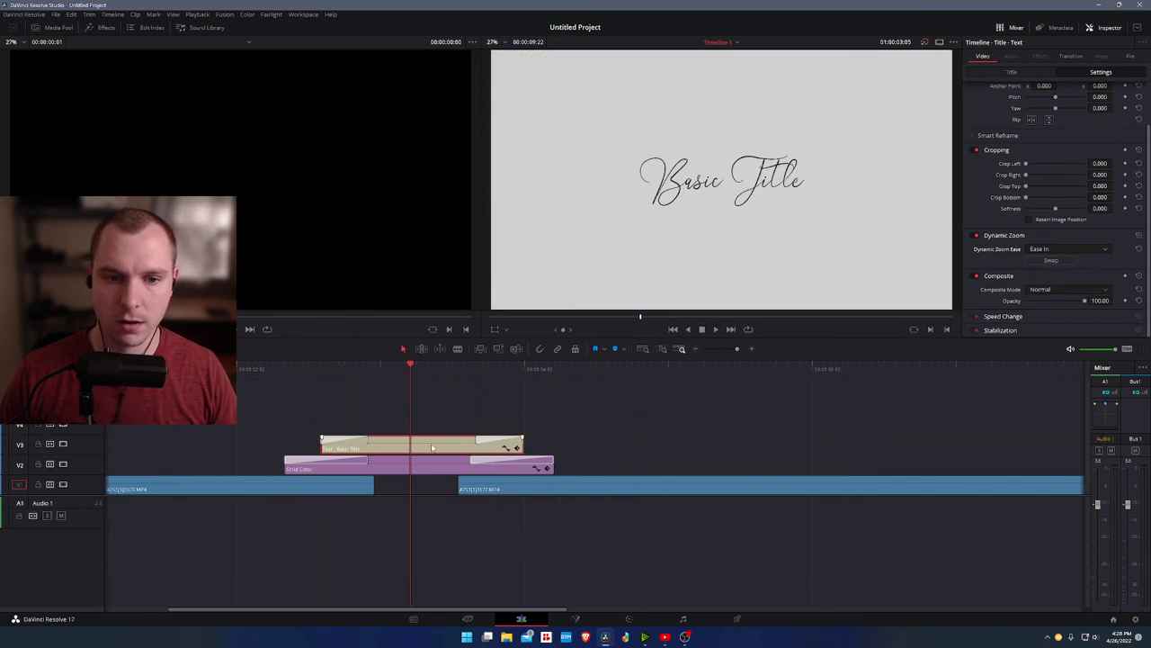
# - Set the title's Dynamic Zoom Ease to Ease Out and preview it from the forest clip
pyautogui.click(1044, 250)
pyautogui.click(1050, 283)
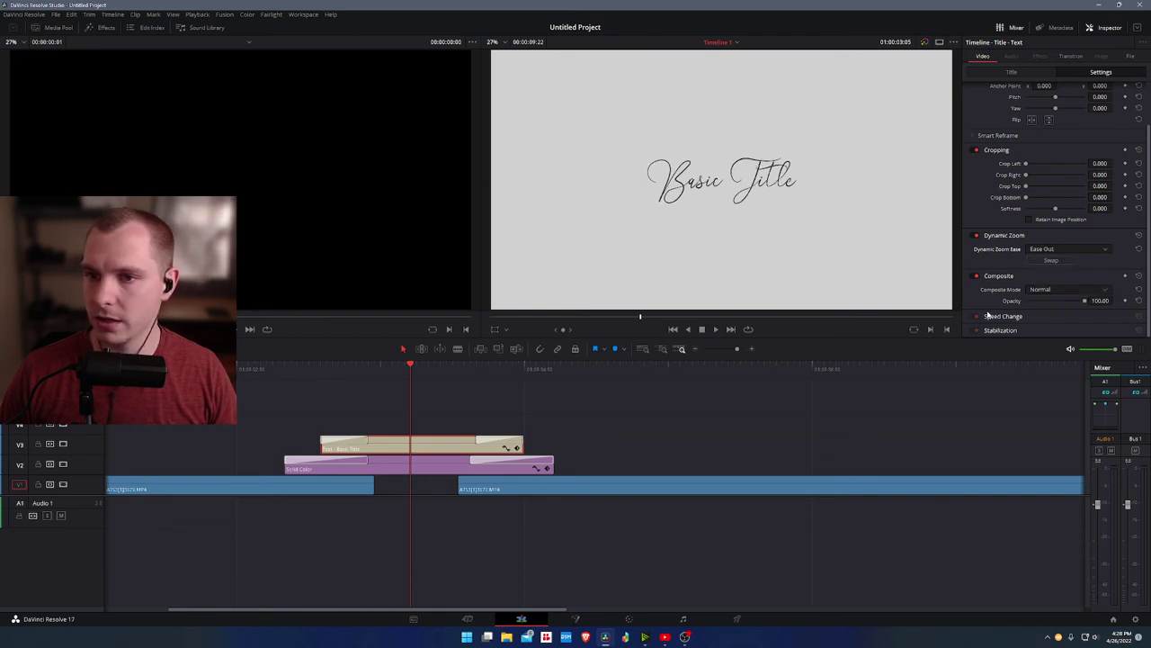
pyautogui.click(298, 369)
pyautogui.click(282, 373)
pyautogui.press('space')
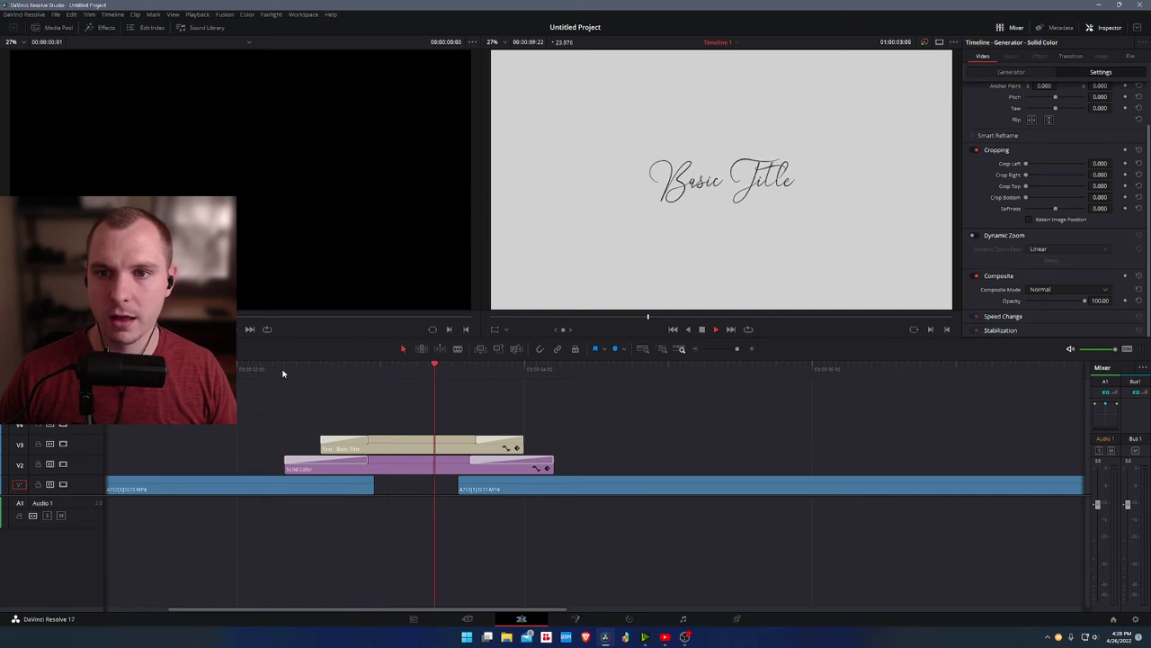
pyautogui.click(216, 369)
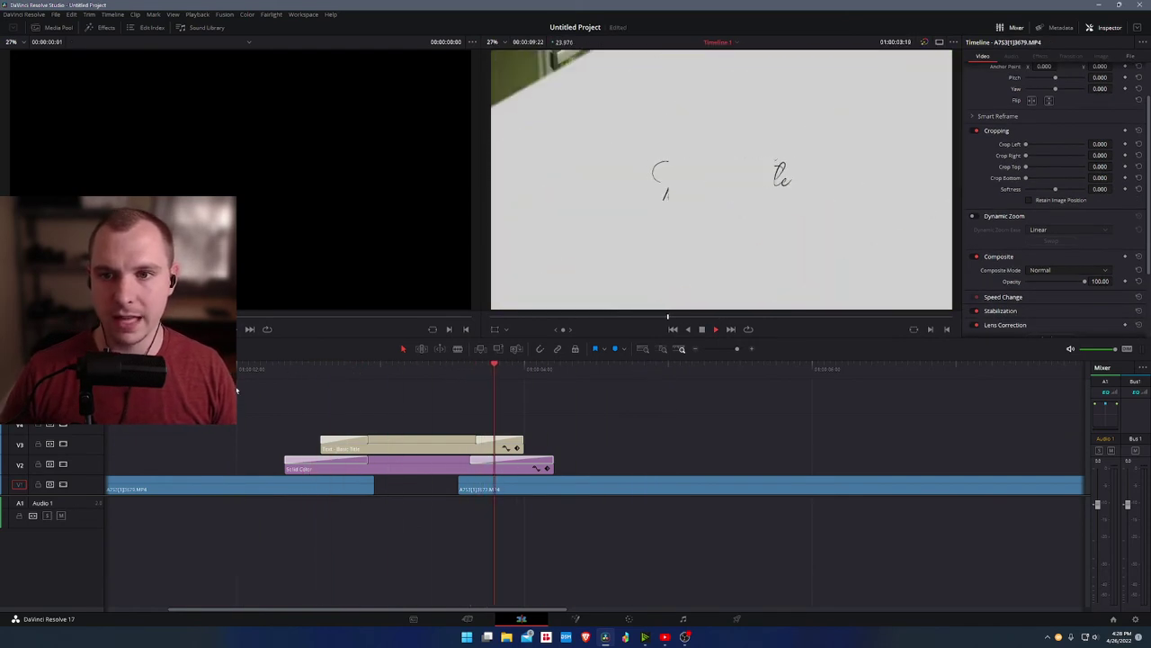
# - Extend the Basic Title clip's end by two frames and preview it
pyautogui.moveTo(523, 443); pyautogui.dragTo(536, 443)
pyautogui.click(249, 376)
pyautogui.press('space')
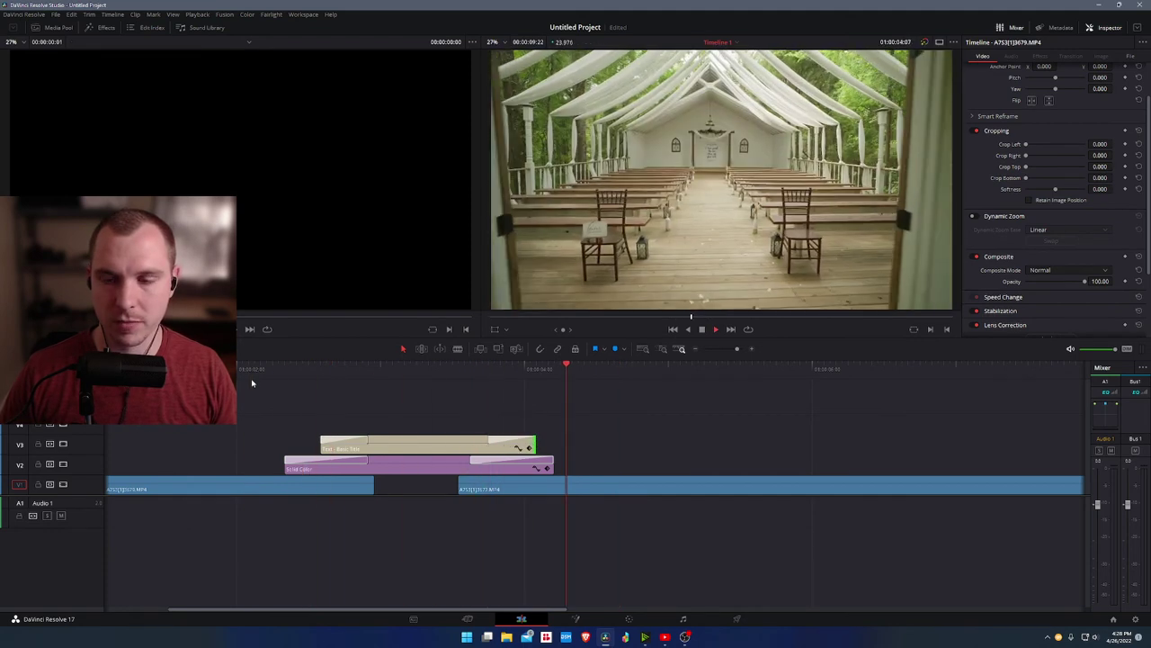
# - Delete the Box transition from the end of the Basic Title clip on V3
pyautogui.press('space')
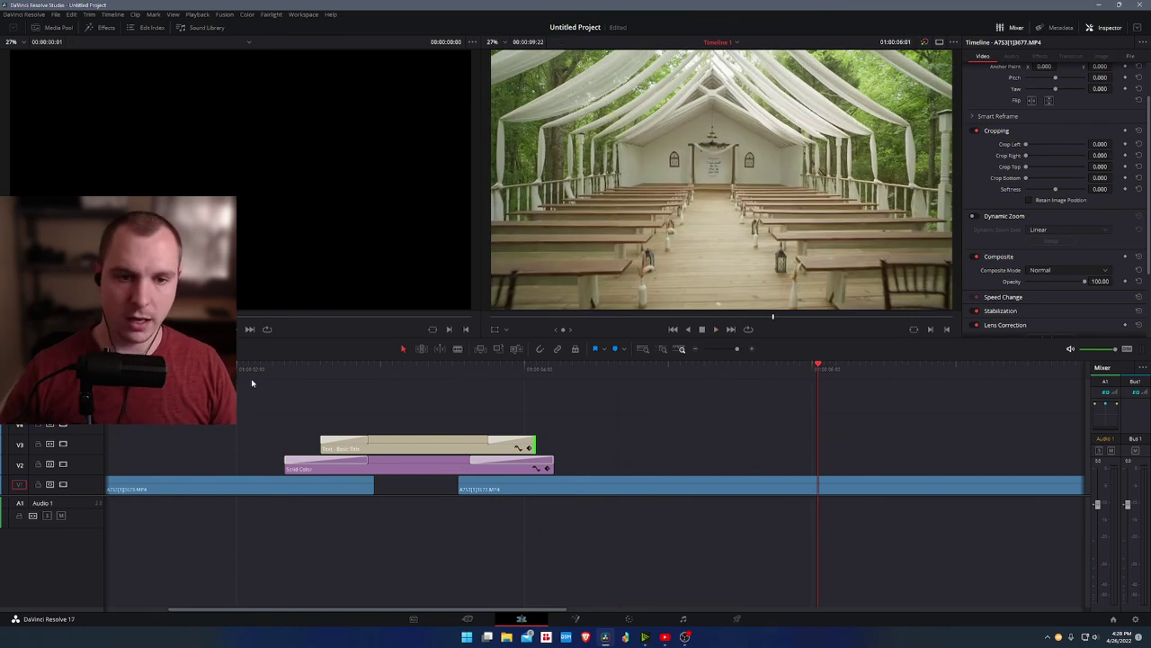
pyautogui.click(340, 447)
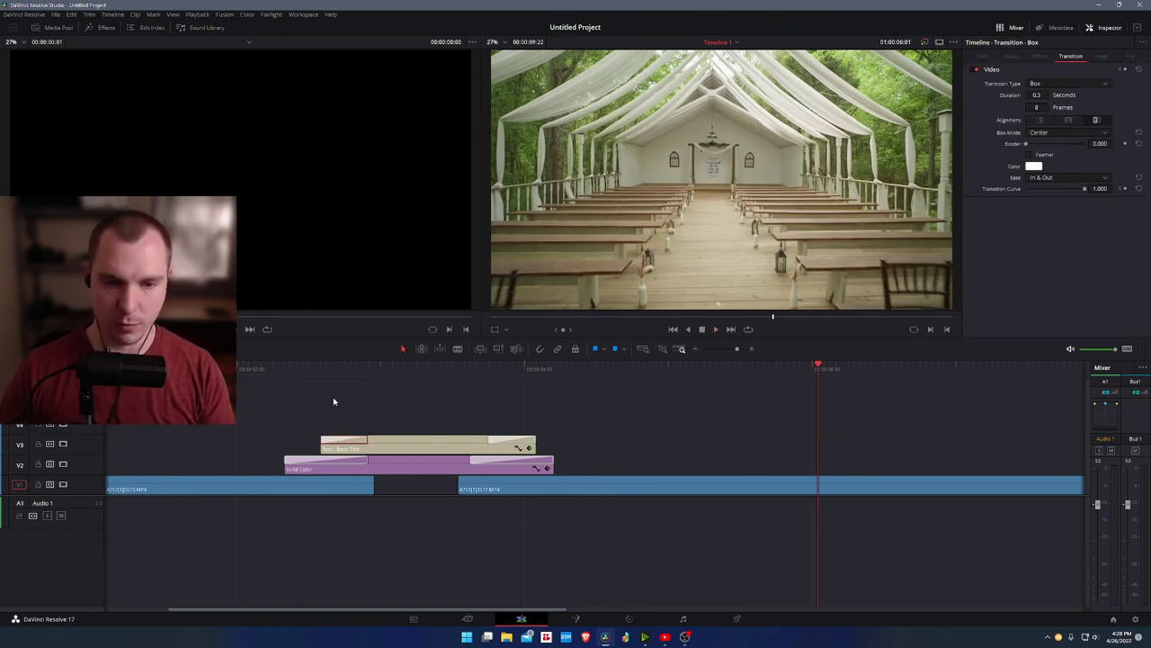
pyautogui.click(333, 397)
pyautogui.click(504, 442)
pyautogui.press('Delete')
# - Add a 0.5 s Triangle Left wipe at the title's start, eased In & Out, and preview it
pyautogui.click(375, 365)
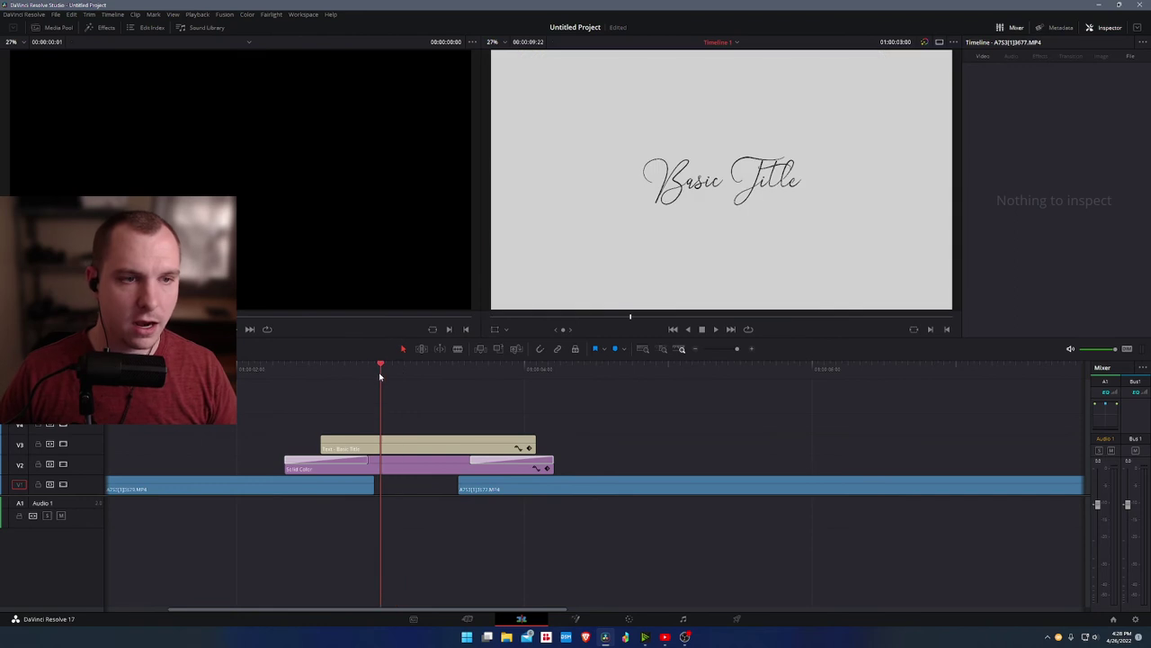
pyautogui.click(100, 27)
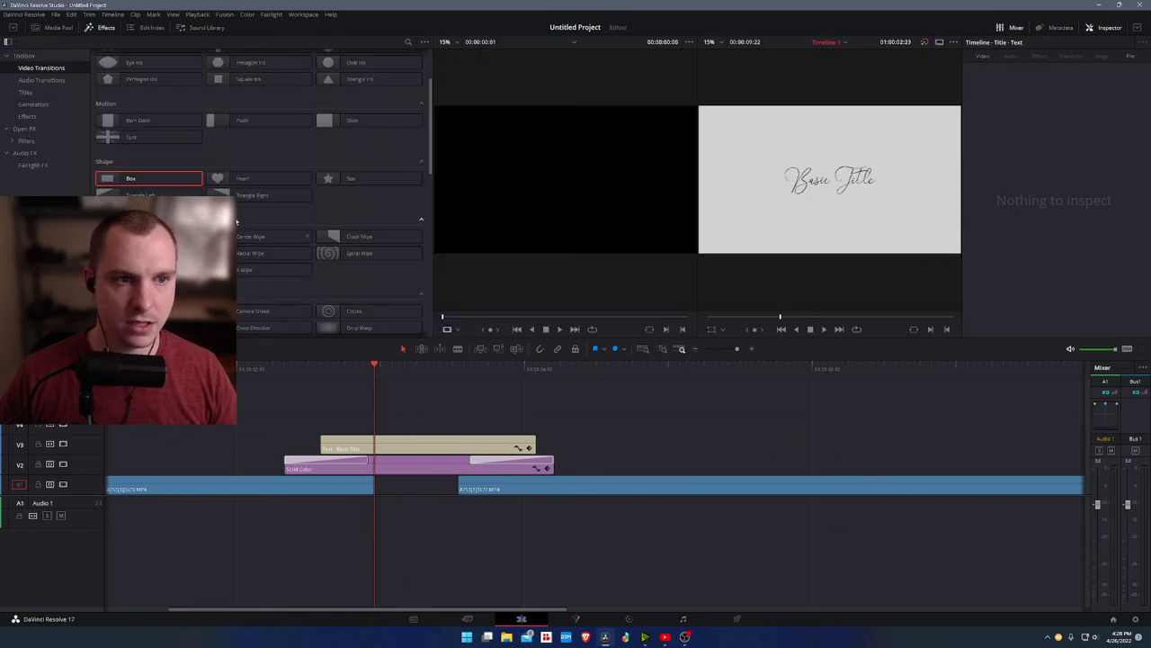
pyautogui.moveTo(149, 195); pyautogui.dragTo(333, 447)
pyautogui.moveTo(462, 441); pyautogui.dragTo(382, 442)
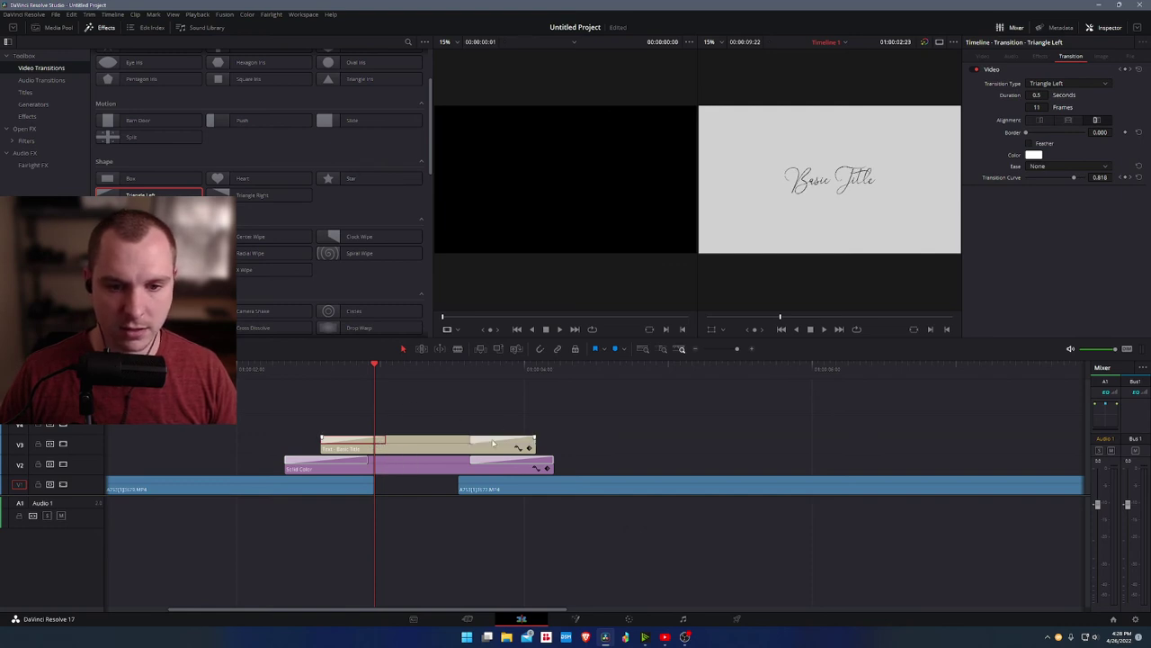
pyautogui.click(1057, 167)
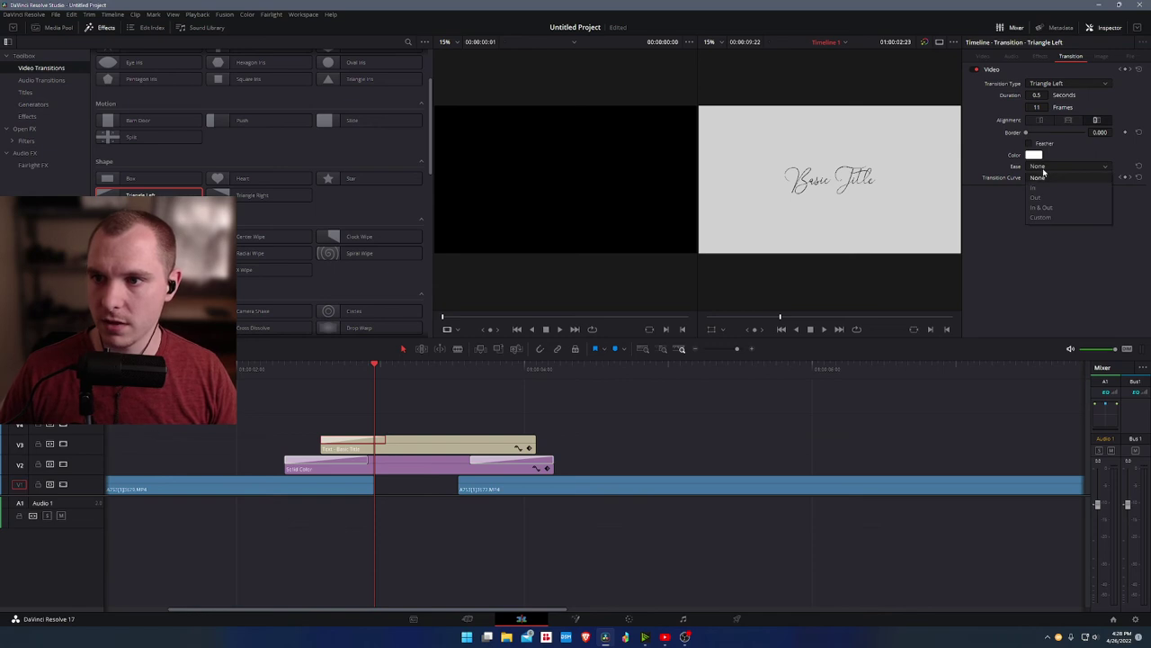
pyautogui.click(1071, 207)
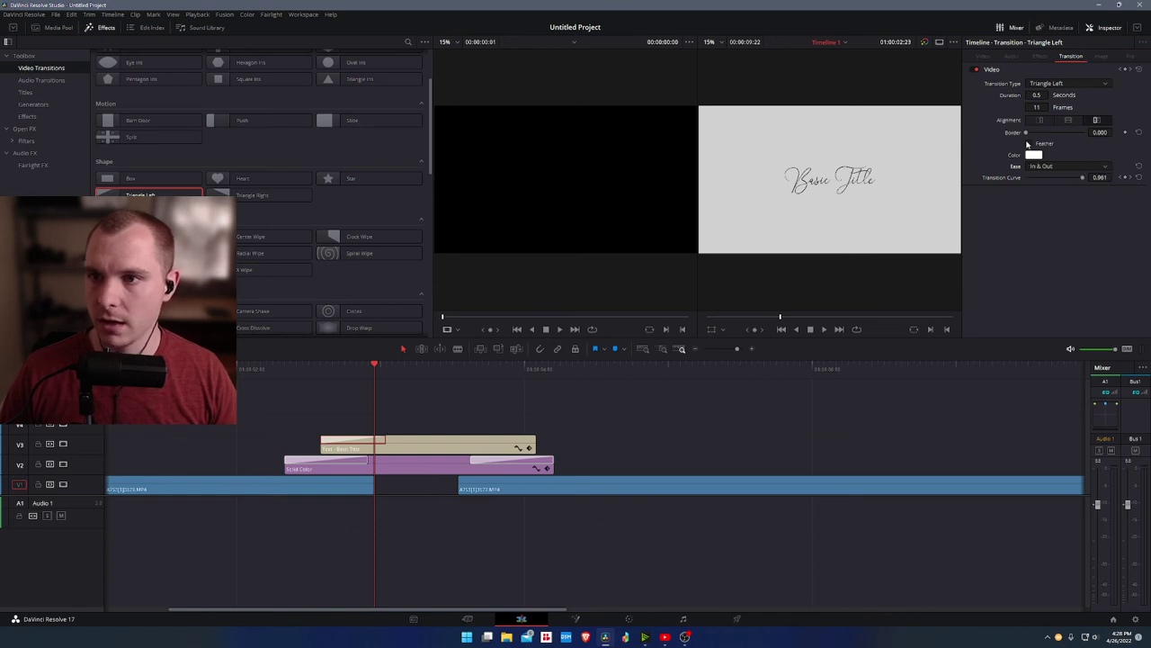
pyautogui.click(315, 367)
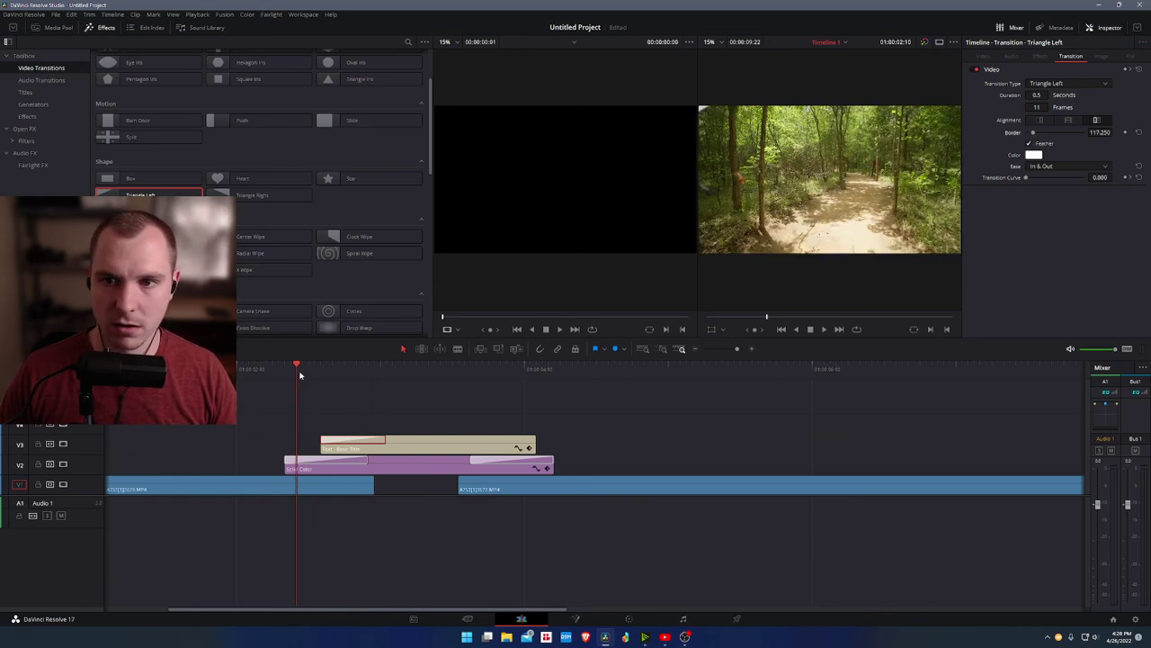
pyautogui.press('space')
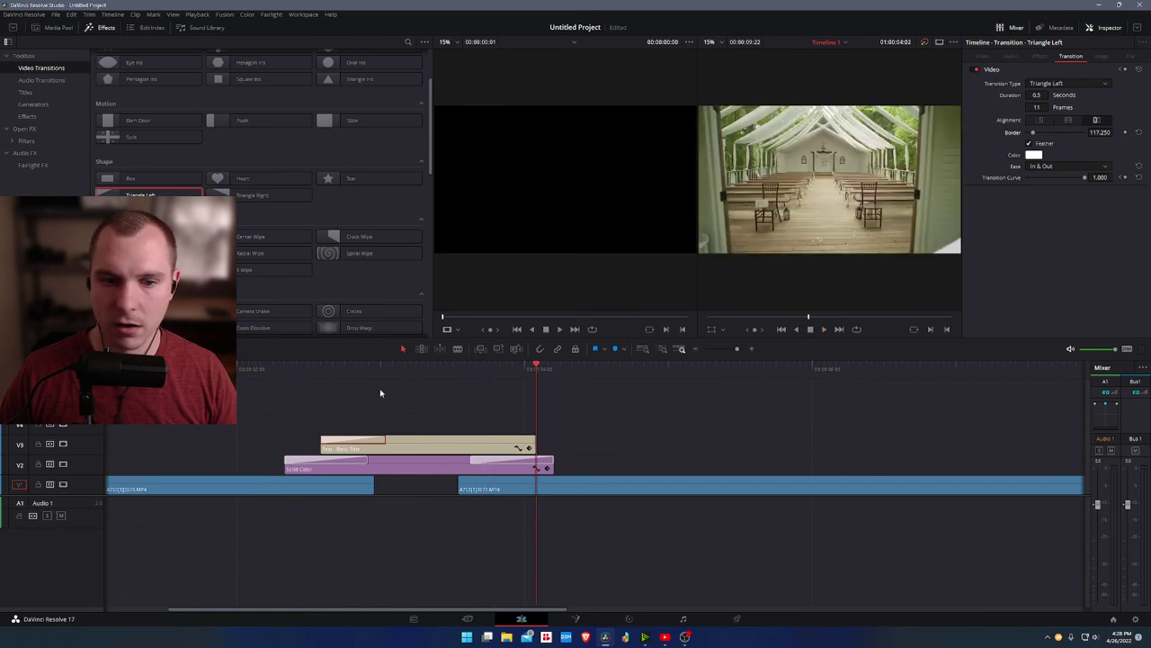
# - Trim the title clip's start and end to line up with the Solid Color clip
pyautogui.moveTo(322, 443); pyautogui.dragTo(284, 442)
pyautogui.click(349, 441)
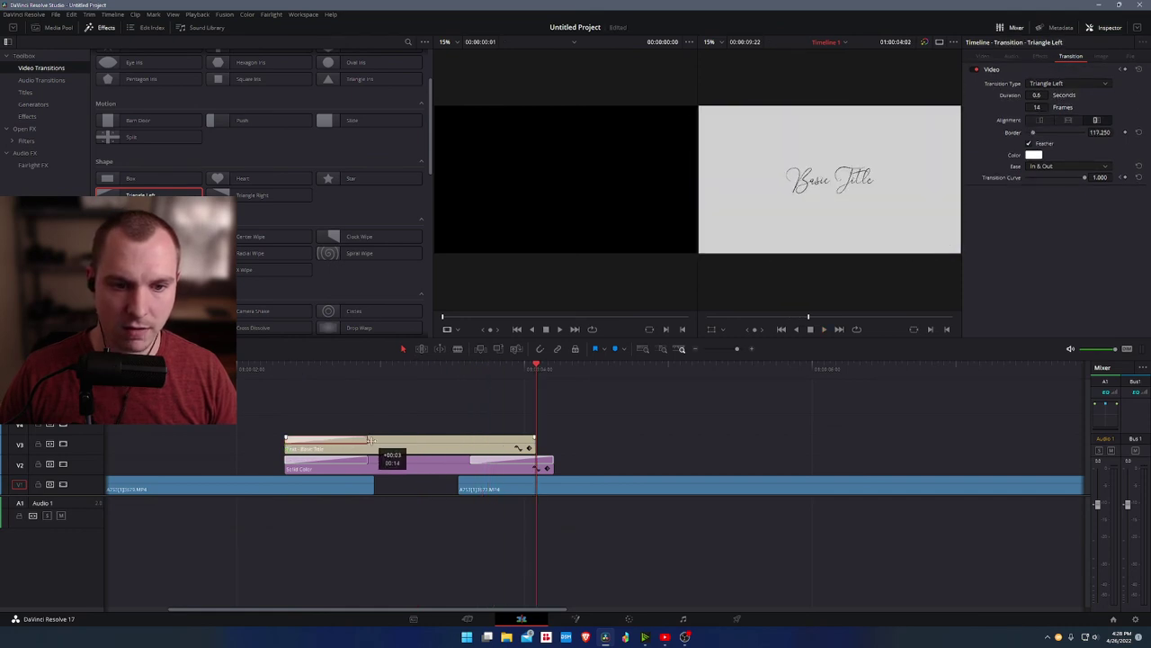
pyautogui.moveTo(533, 444); pyautogui.dragTo(554, 444)
pyautogui.click(350, 443)
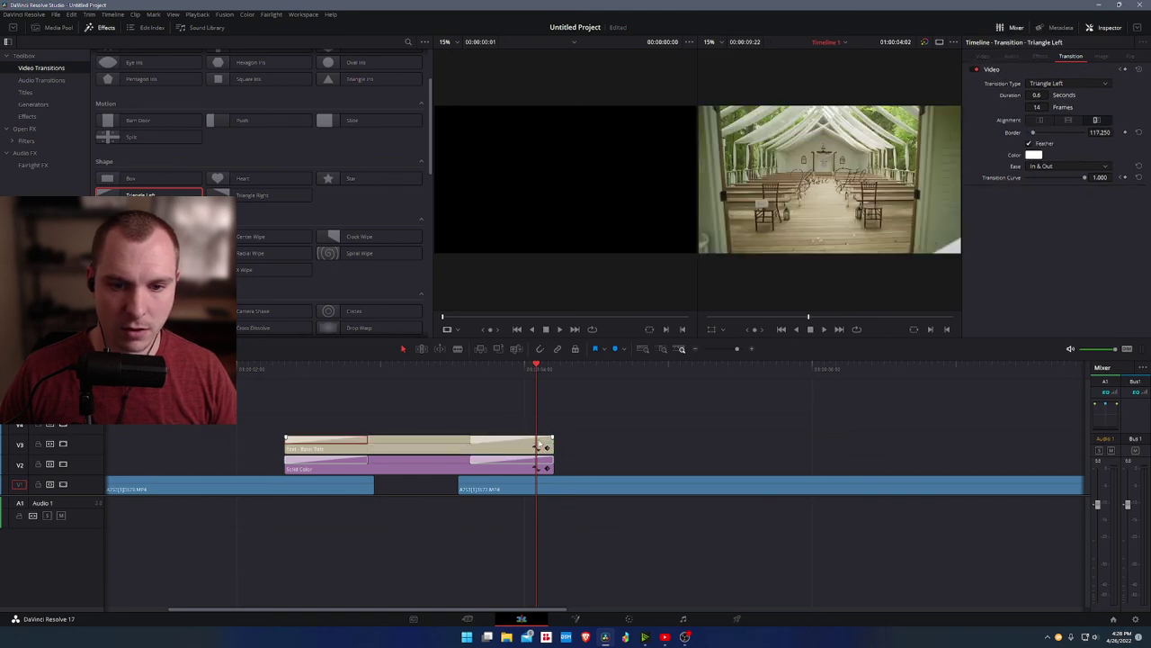
# - Preview the title's Triangle Left wipes over the chapel footage with the effects library closed
pyautogui.click(282, 369)
pyautogui.press('space')
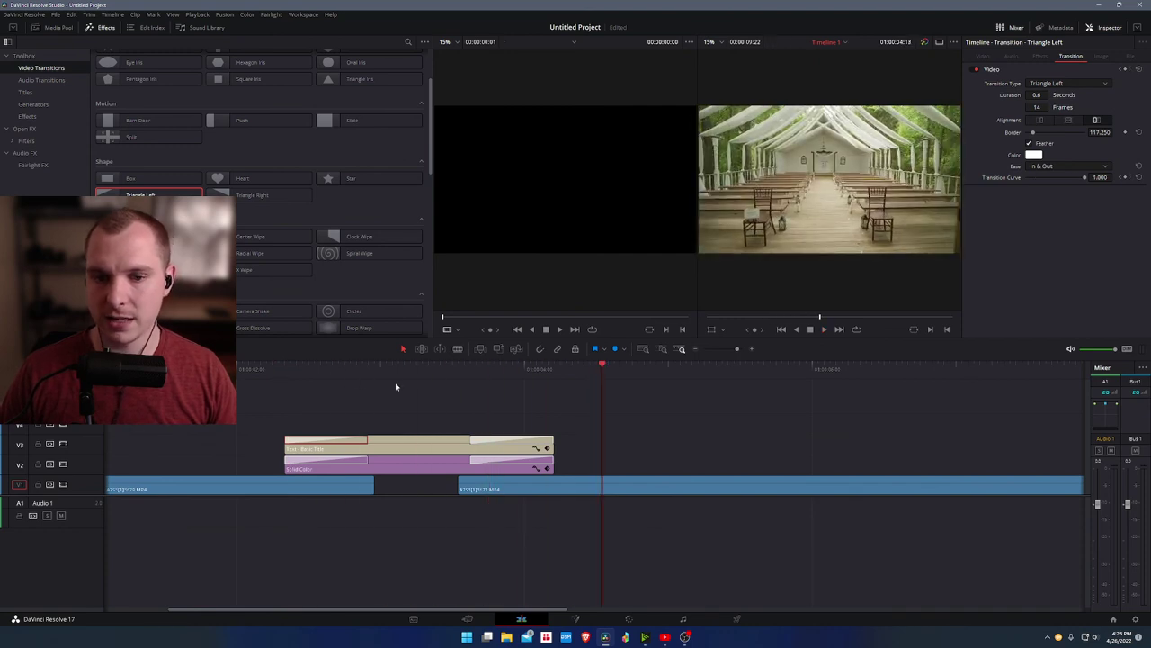
pyautogui.moveTo(582, 367); pyautogui.dragTo(513, 378)
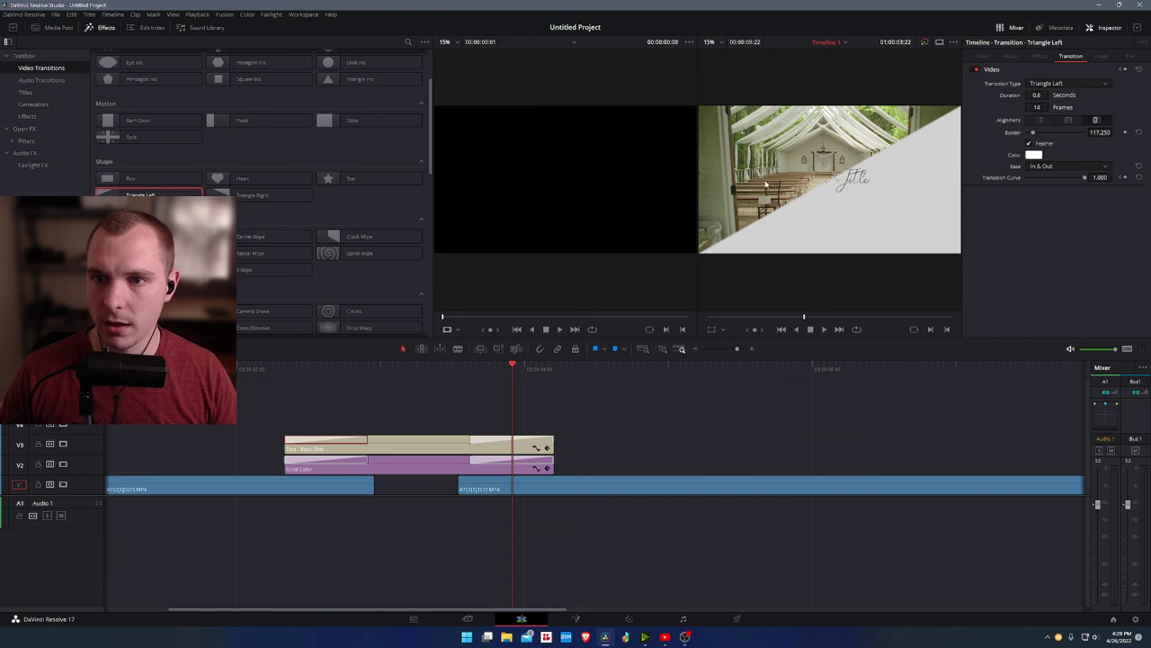
pyautogui.click(101, 27)
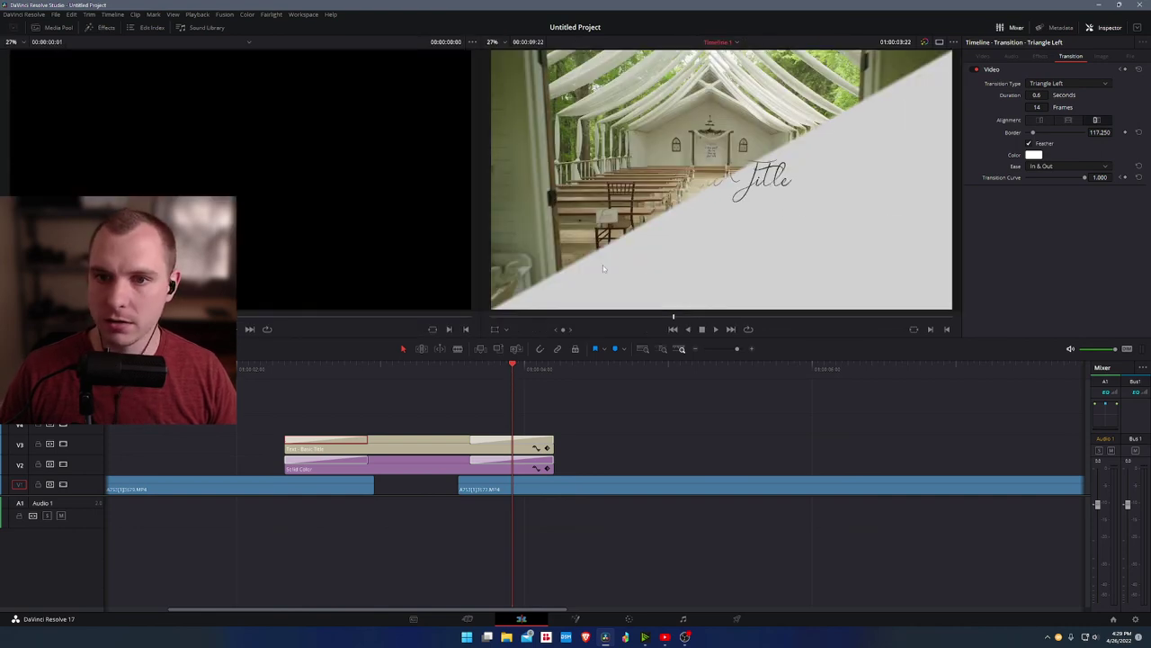
pyautogui.moveTo(512, 365); pyautogui.dragTo(240, 401)
pyautogui.press('space')
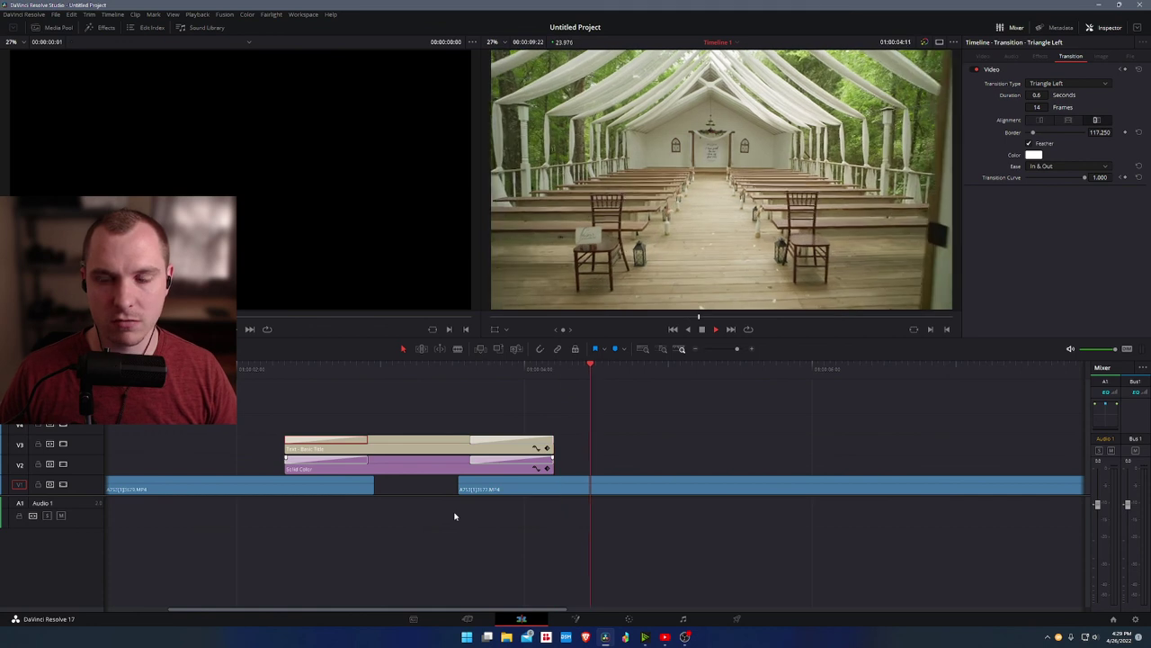
pyautogui.click(577, 438)
pyautogui.press('space')
pyautogui.scroll(-3, 505, 500)
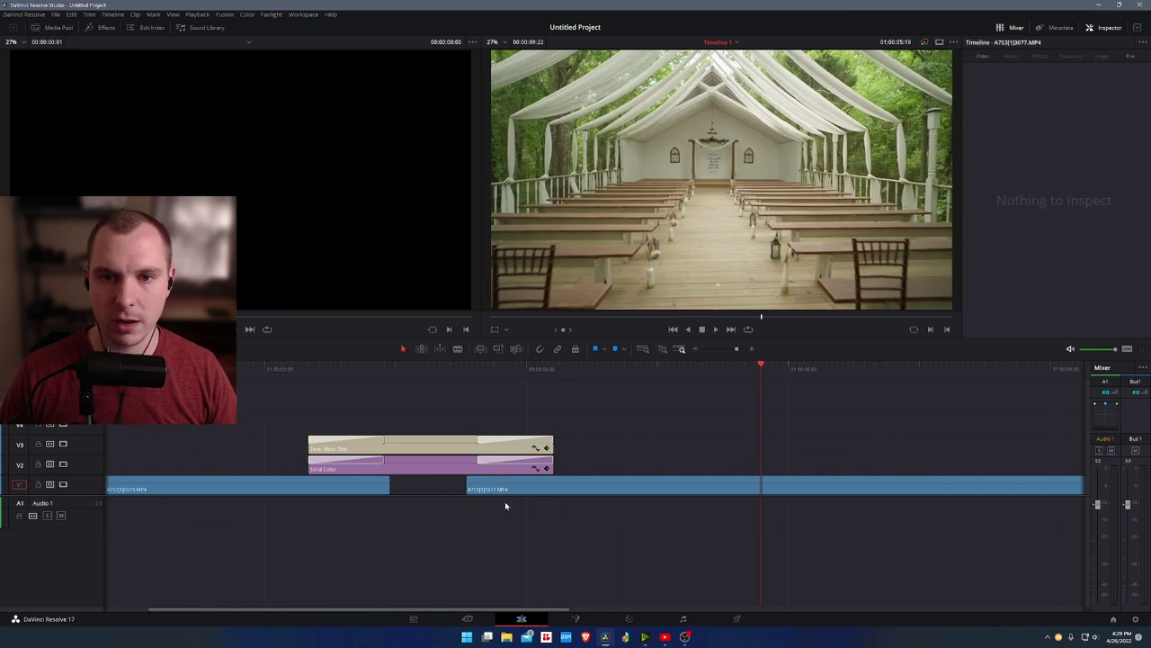